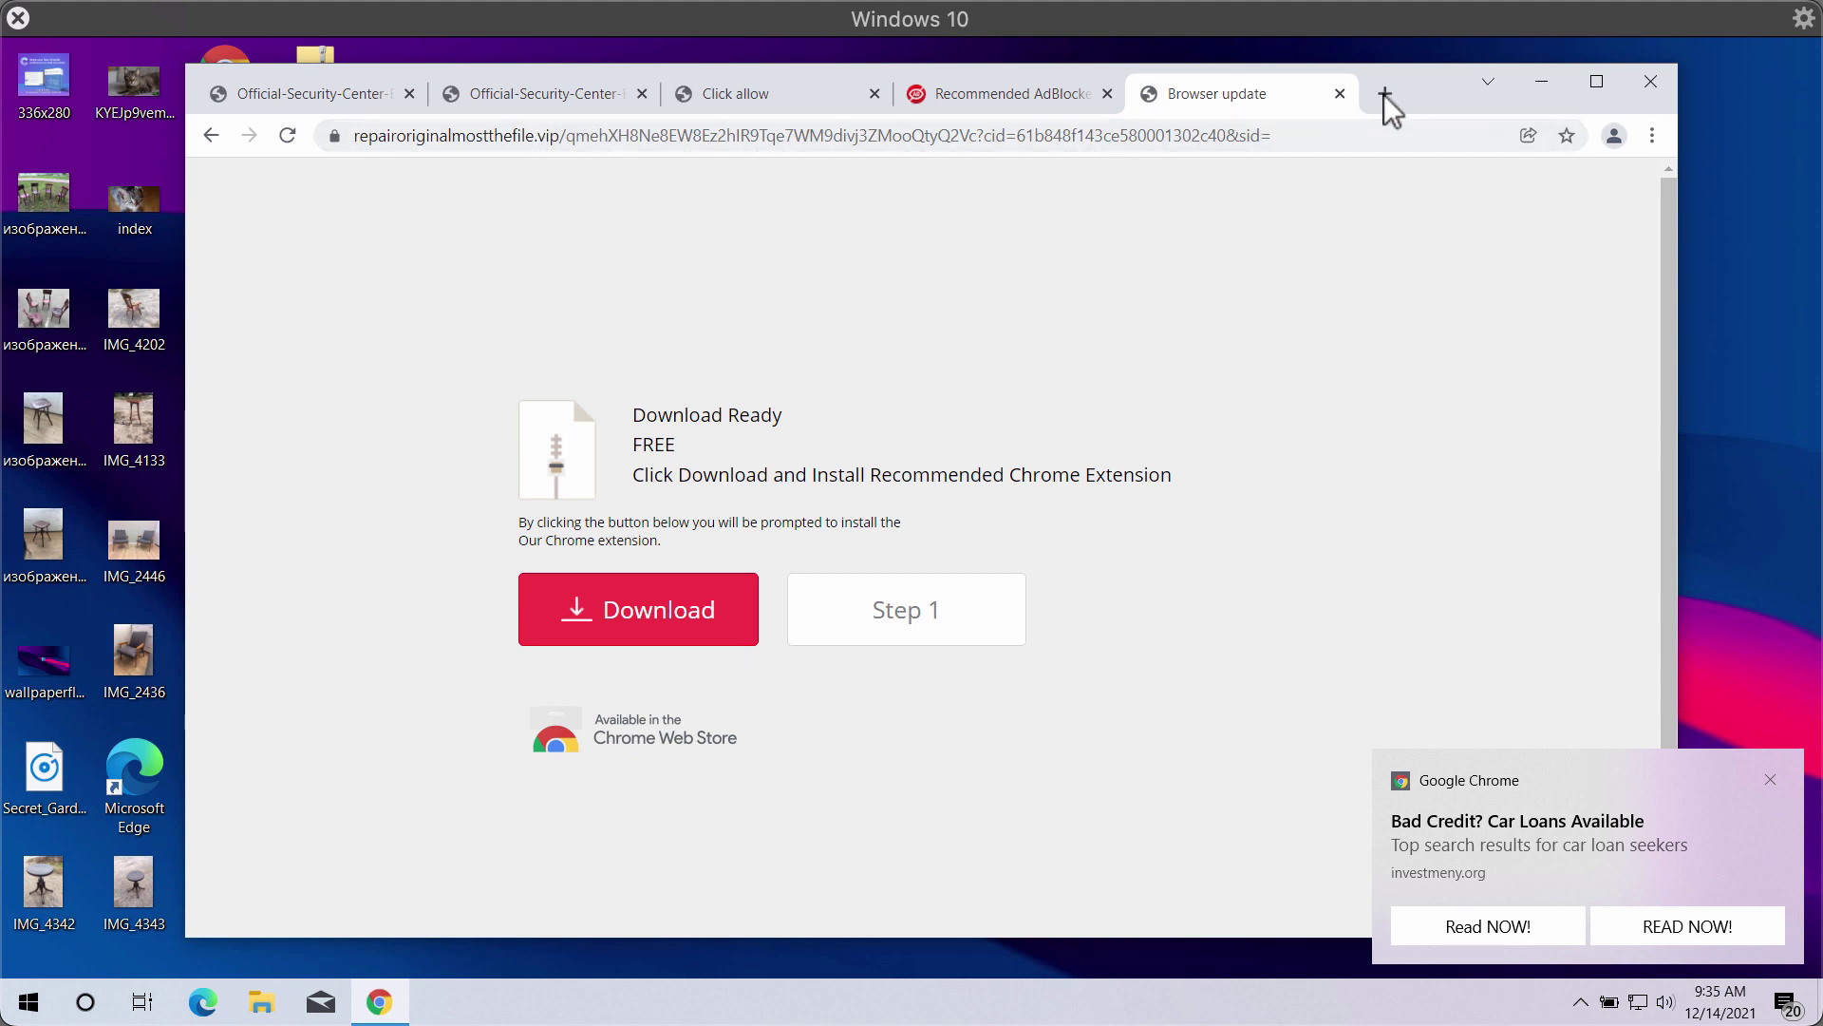
# Install the Ecosia extension from the fake update page's download prompt.
pyautogui.moveTo(1434, 85); pyautogui.dragTo(1413, 89)
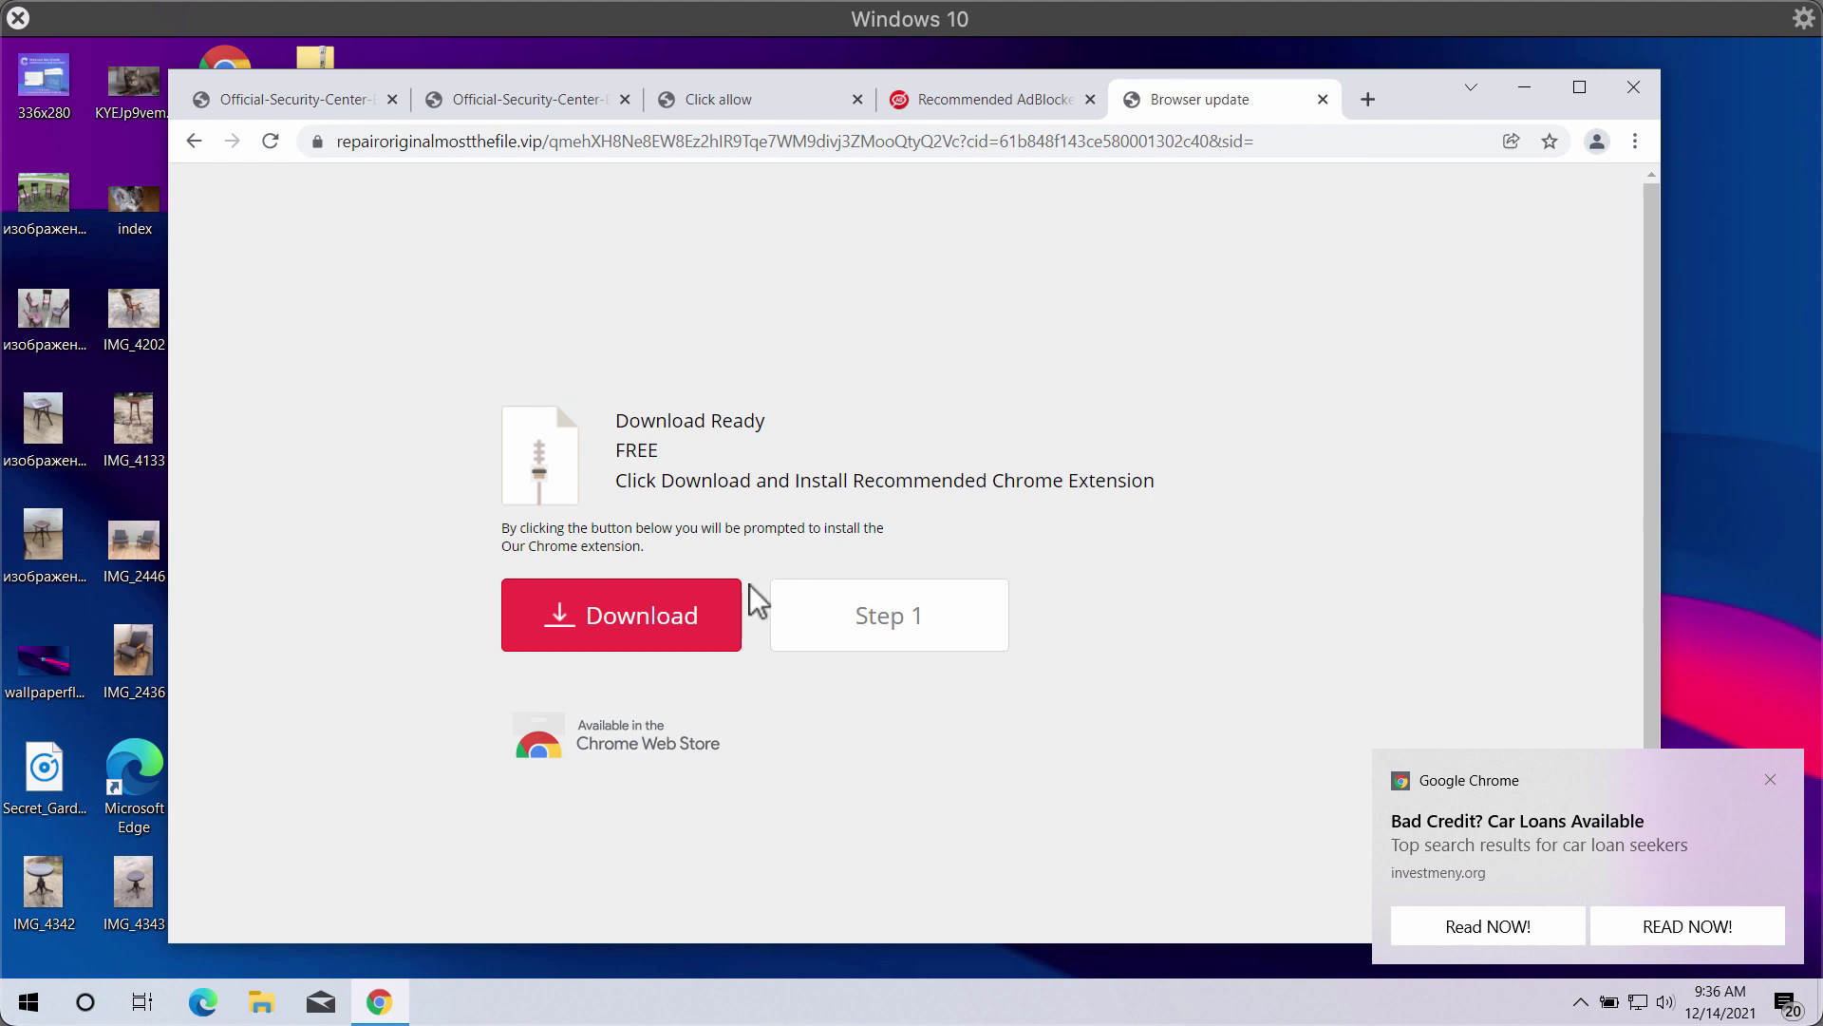
pyautogui.click(652, 622)
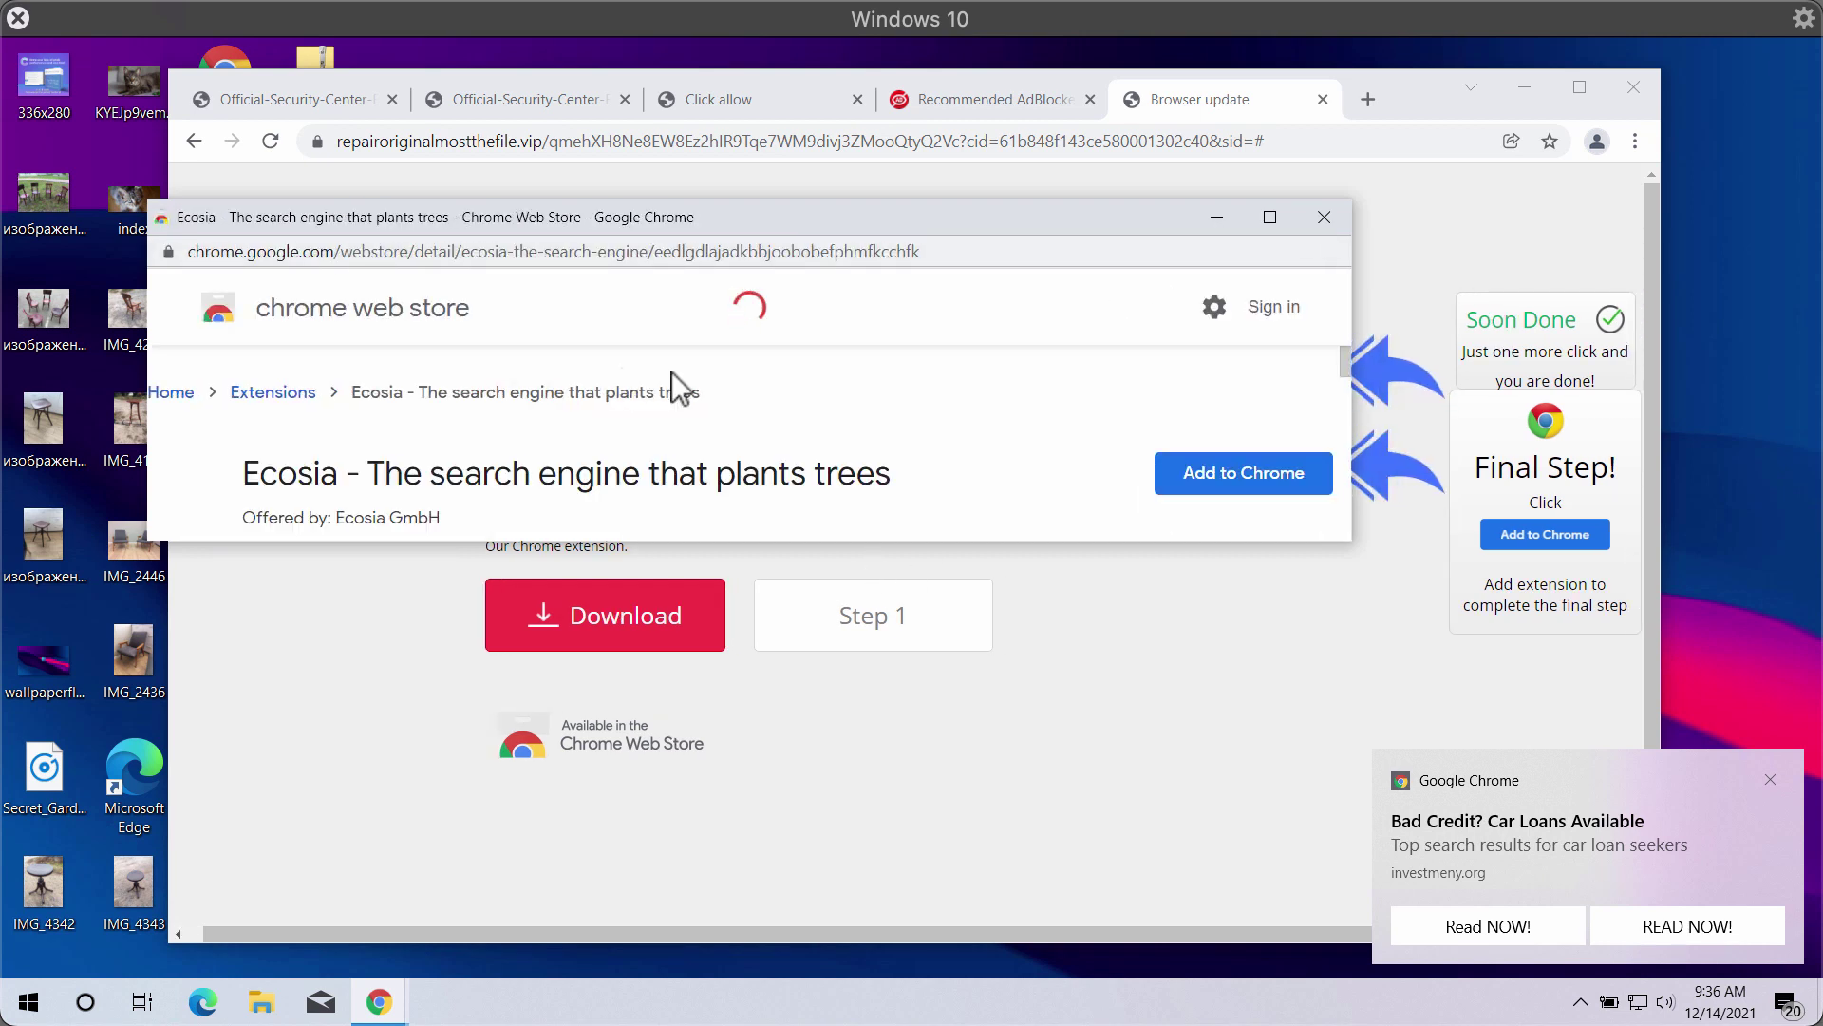
pyautogui.click(1227, 483)
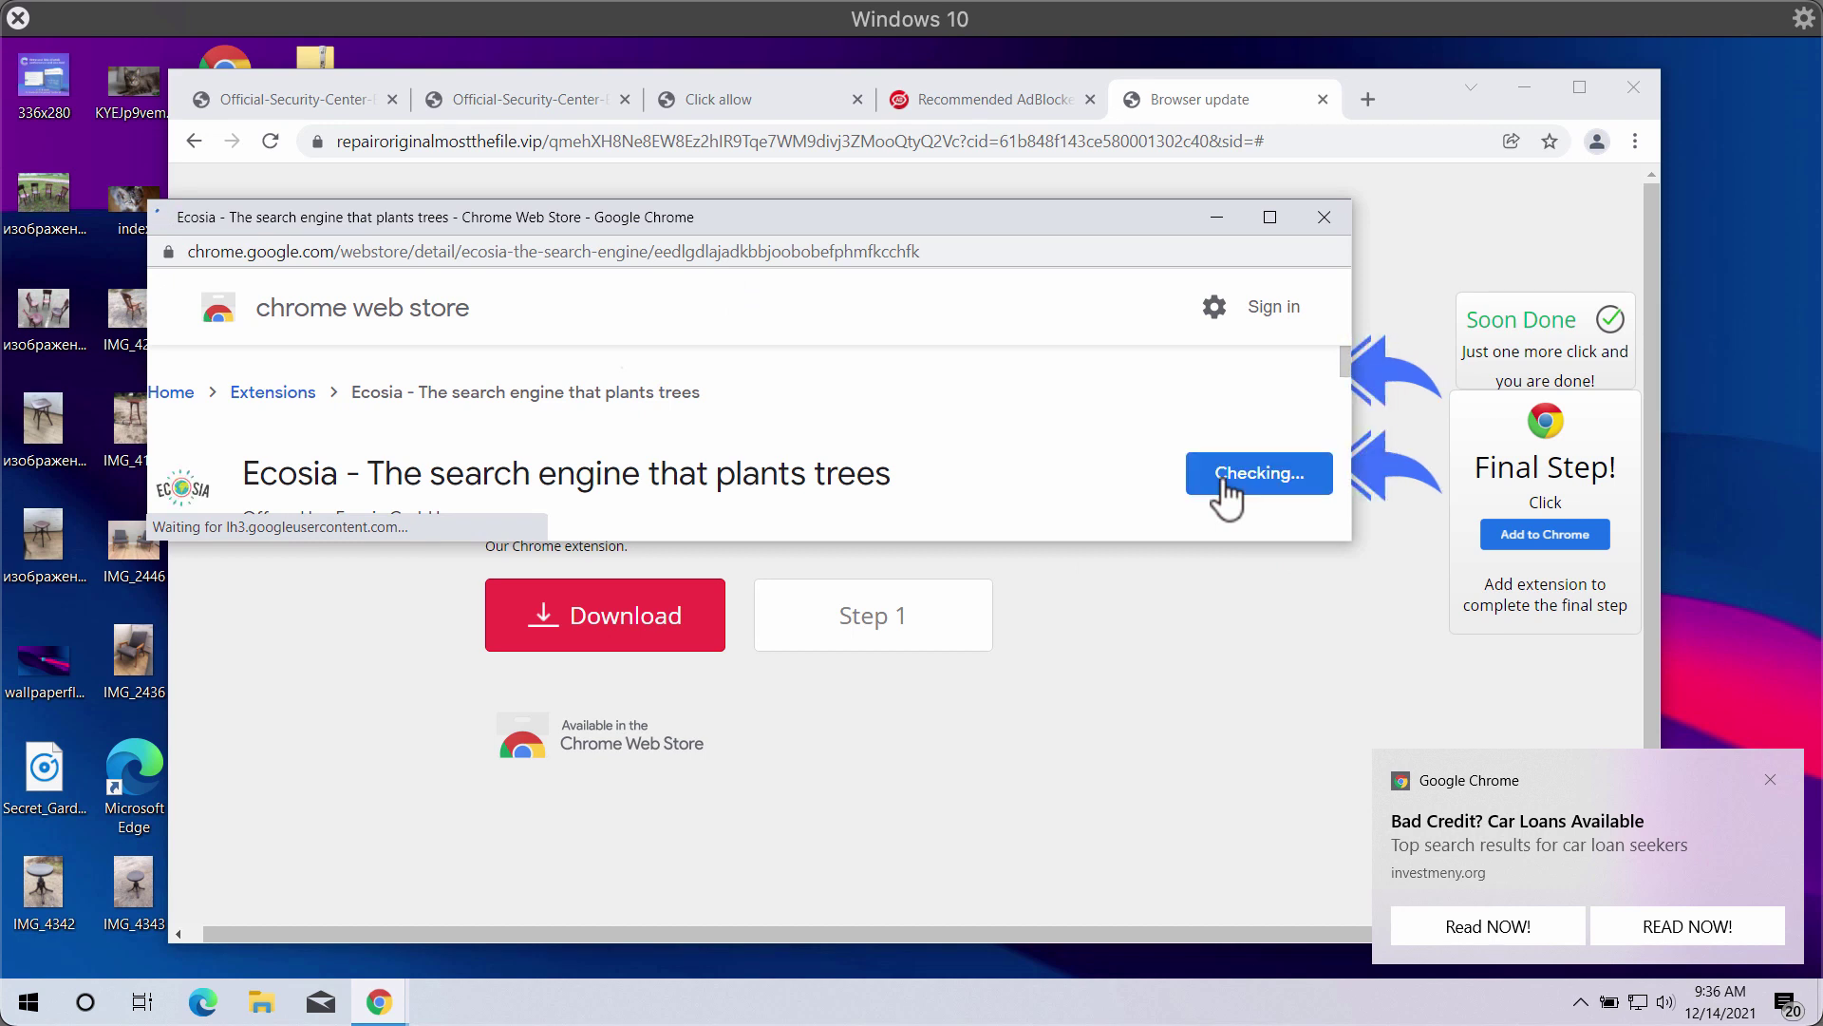
pyautogui.click(757, 537)
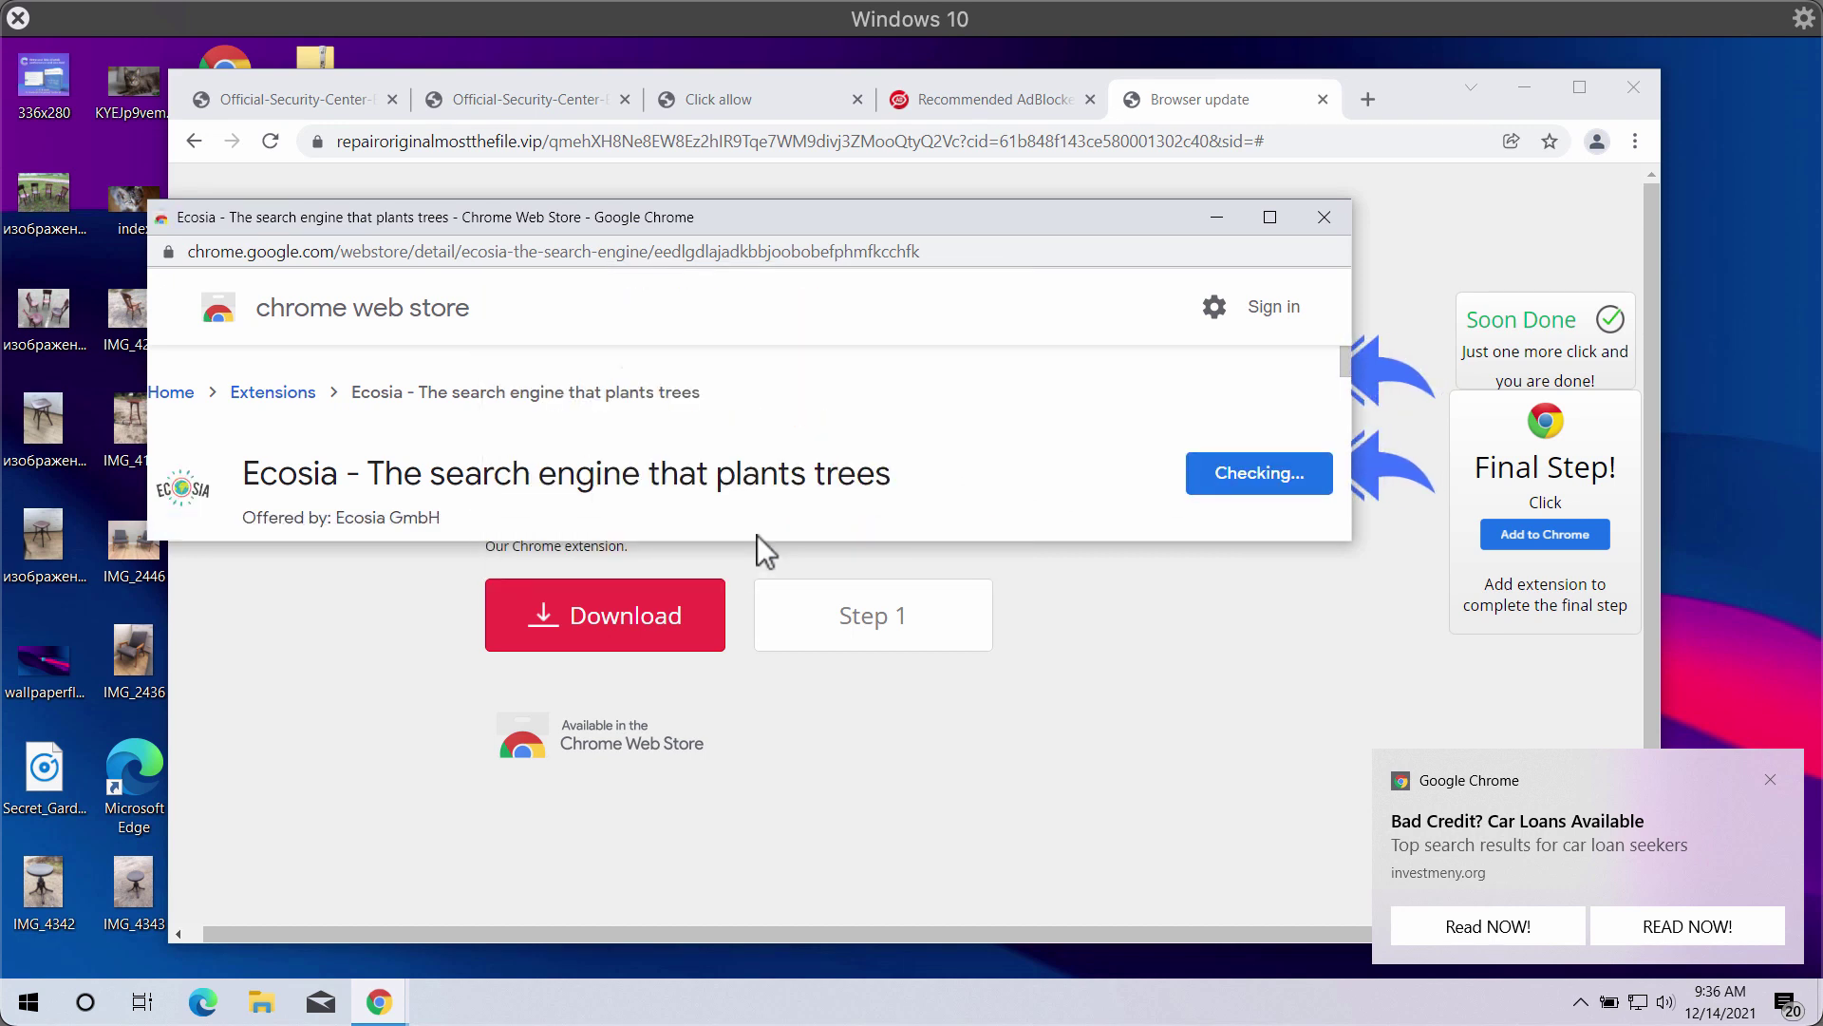
# Keep Ecosia's new-tab page change, then go back to the Browser update tab.
pyautogui.click(1325, 220)
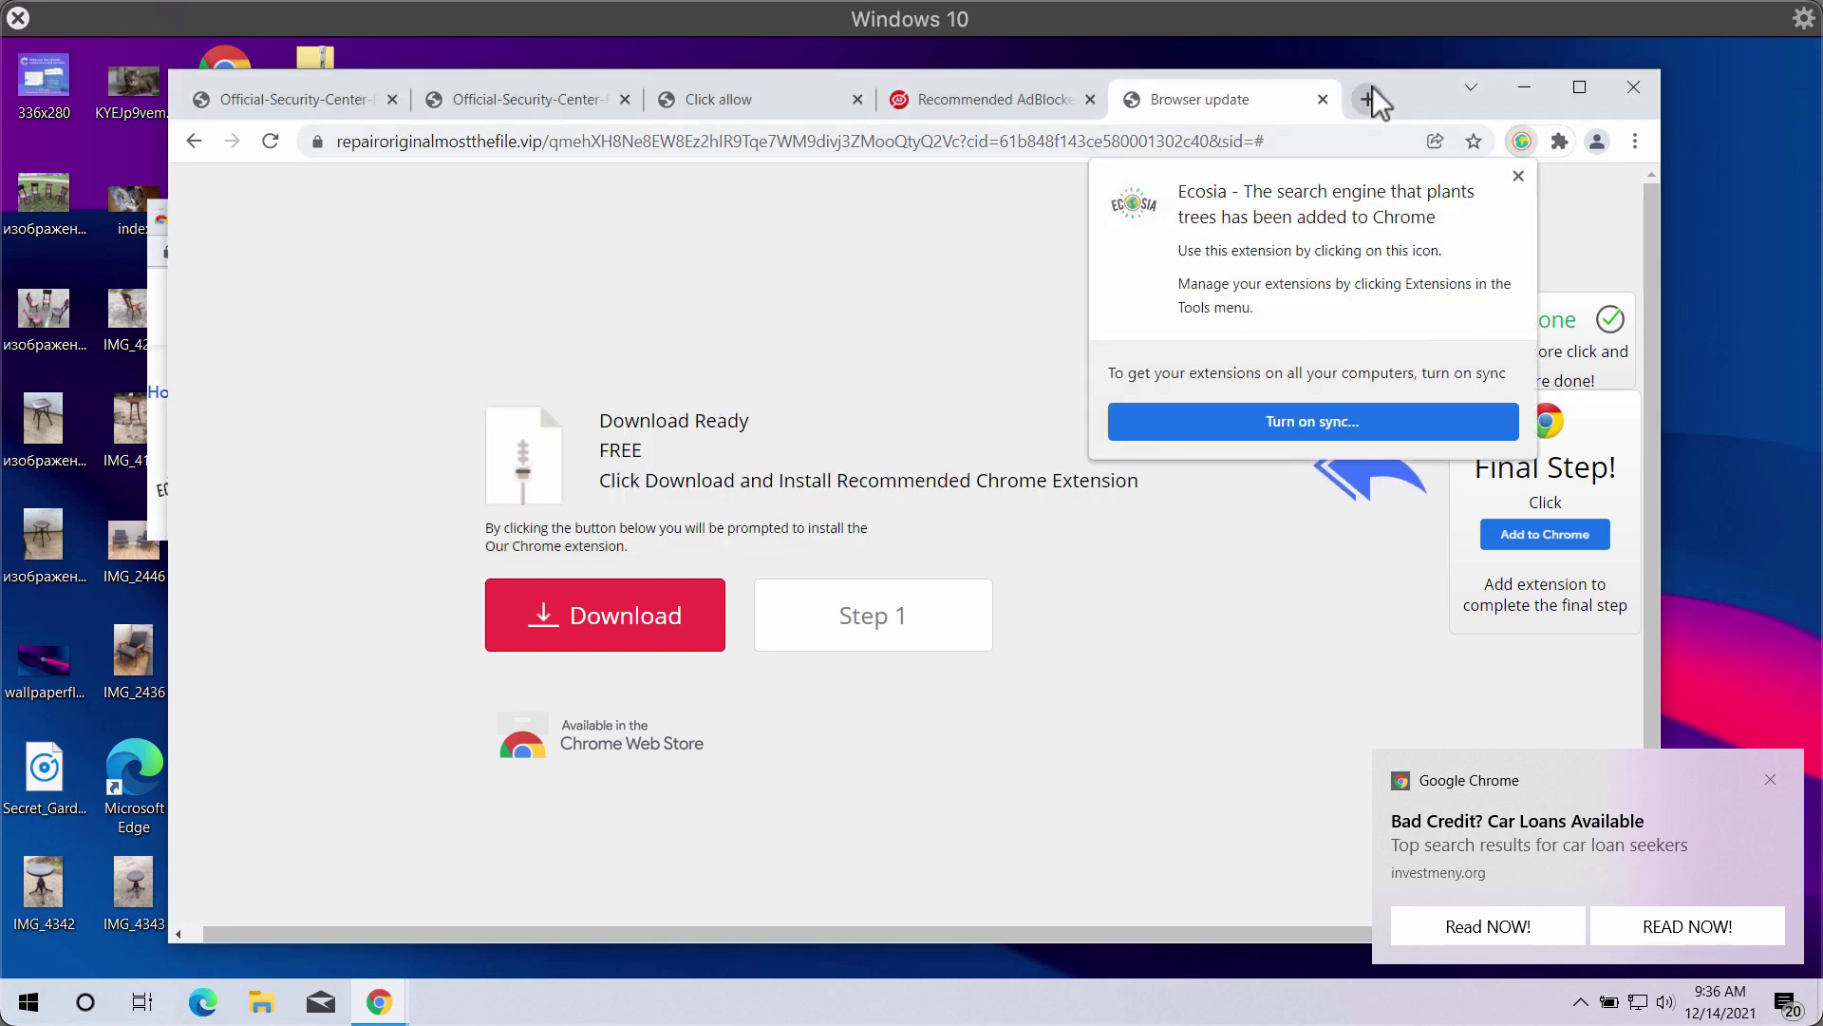
pyautogui.click(1370, 93)
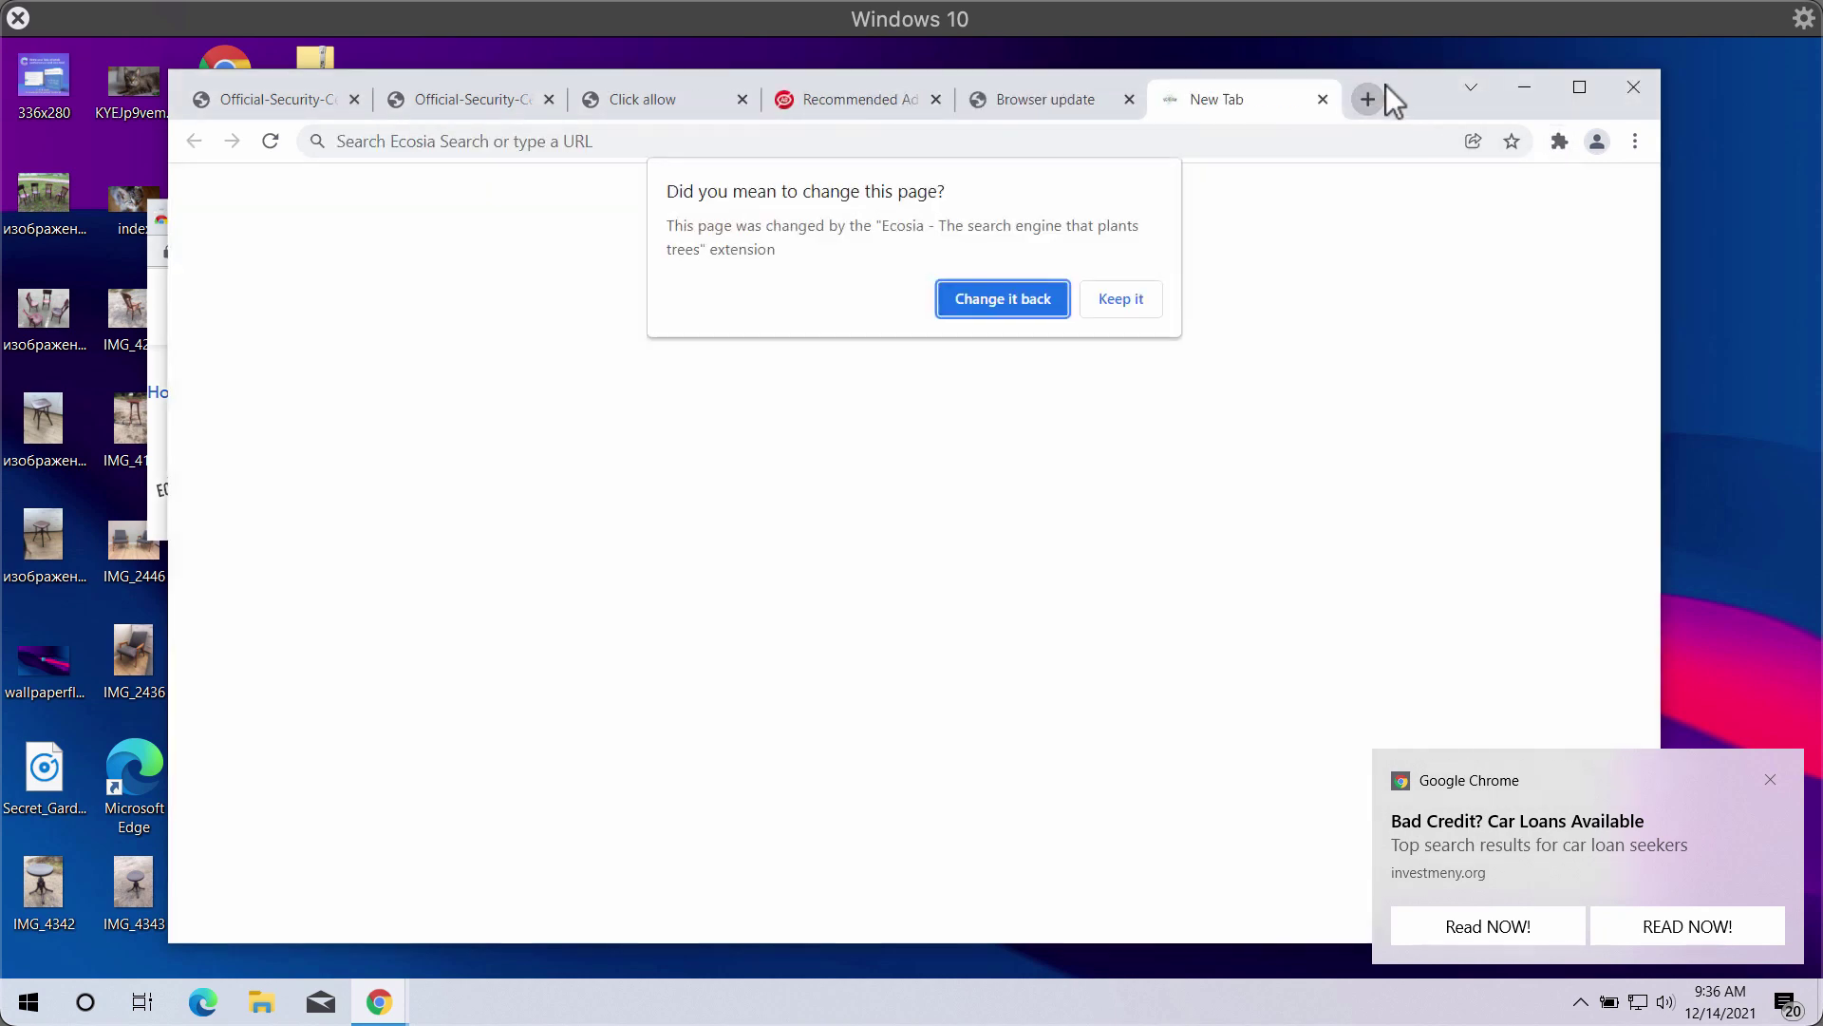
pyautogui.click(1133, 301)
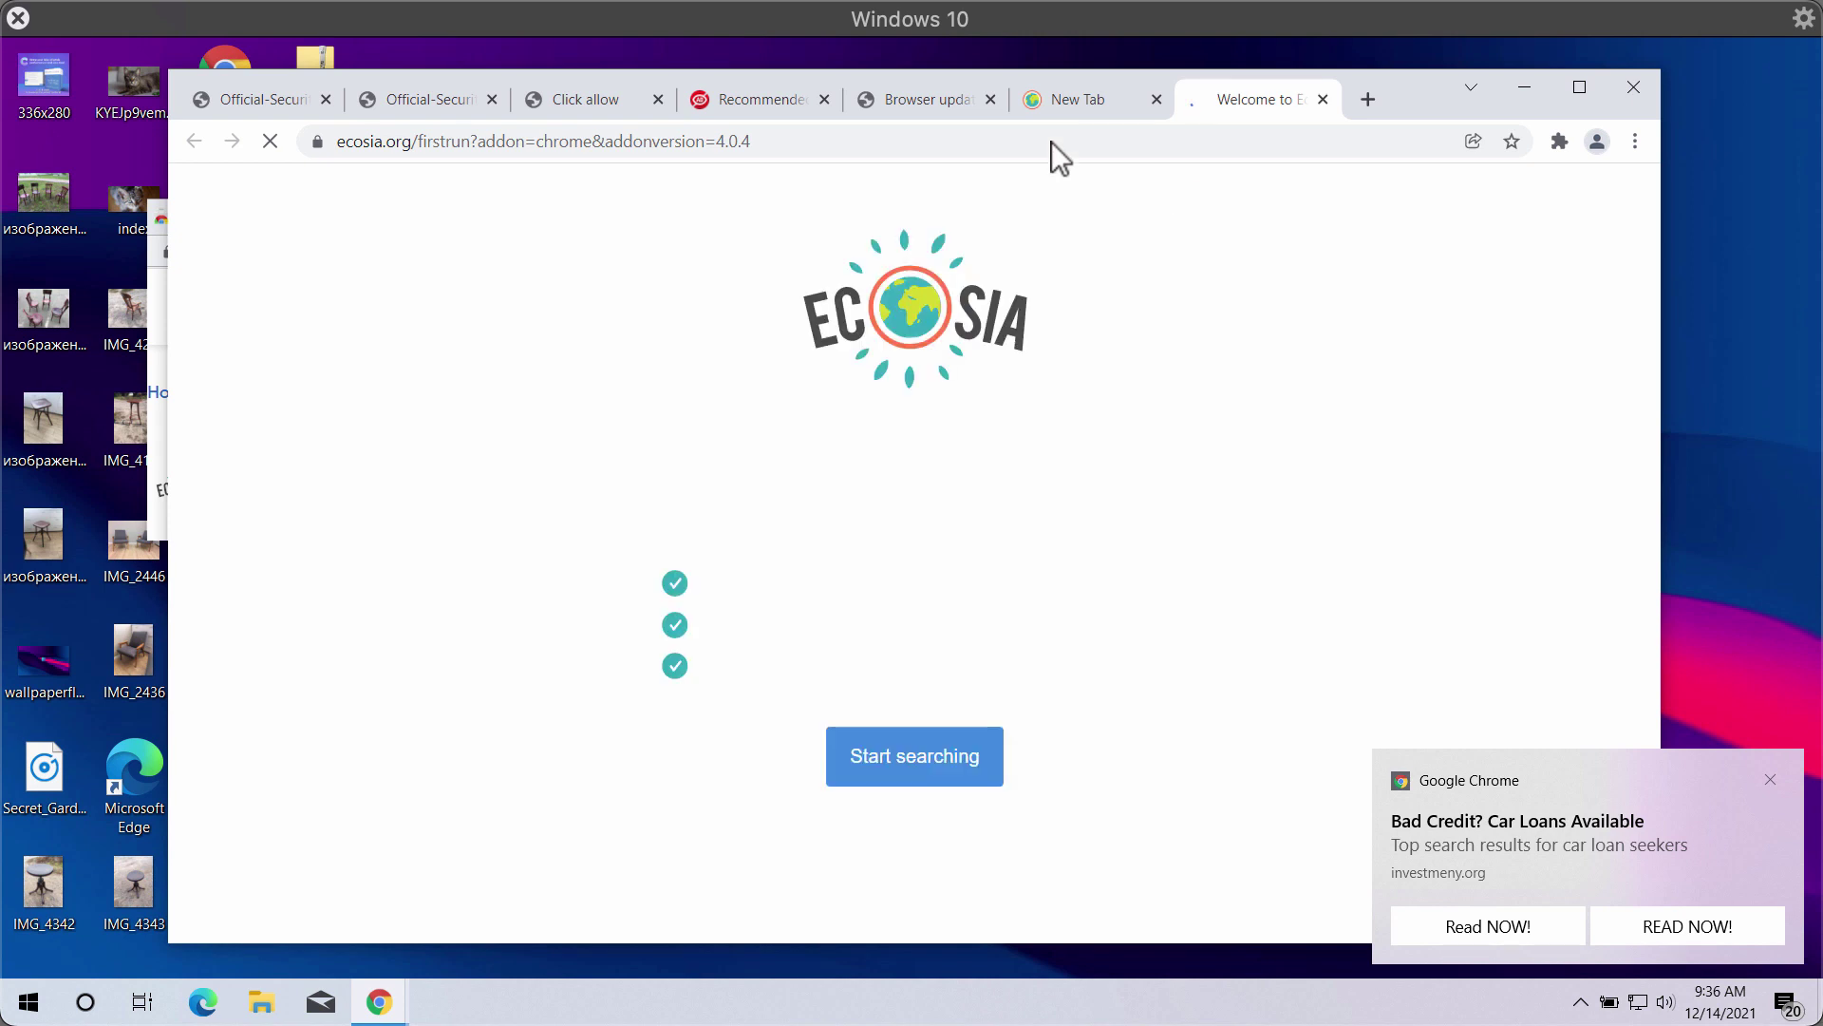
pyautogui.click(874, 99)
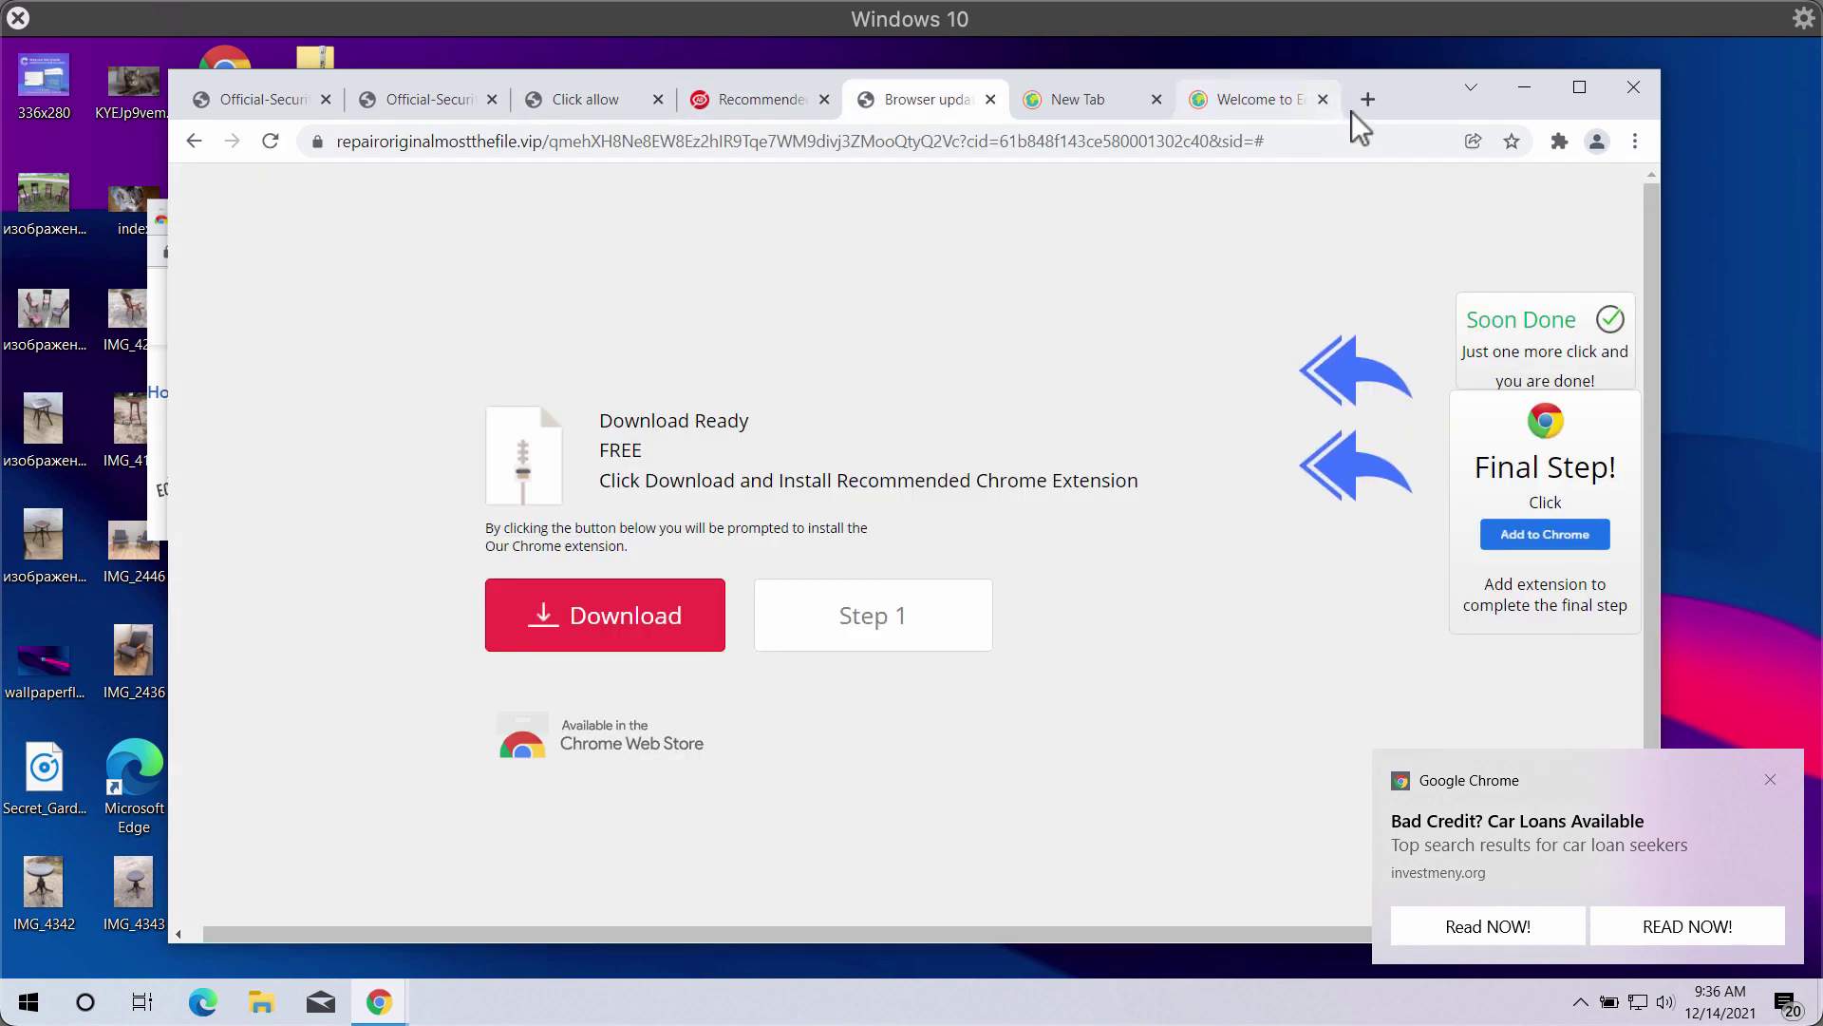
# On the Extensions page, switch off the Ecosia extension and remove it.
pyautogui.click(1635, 140)
pyautogui.moveTo(1432, 481)
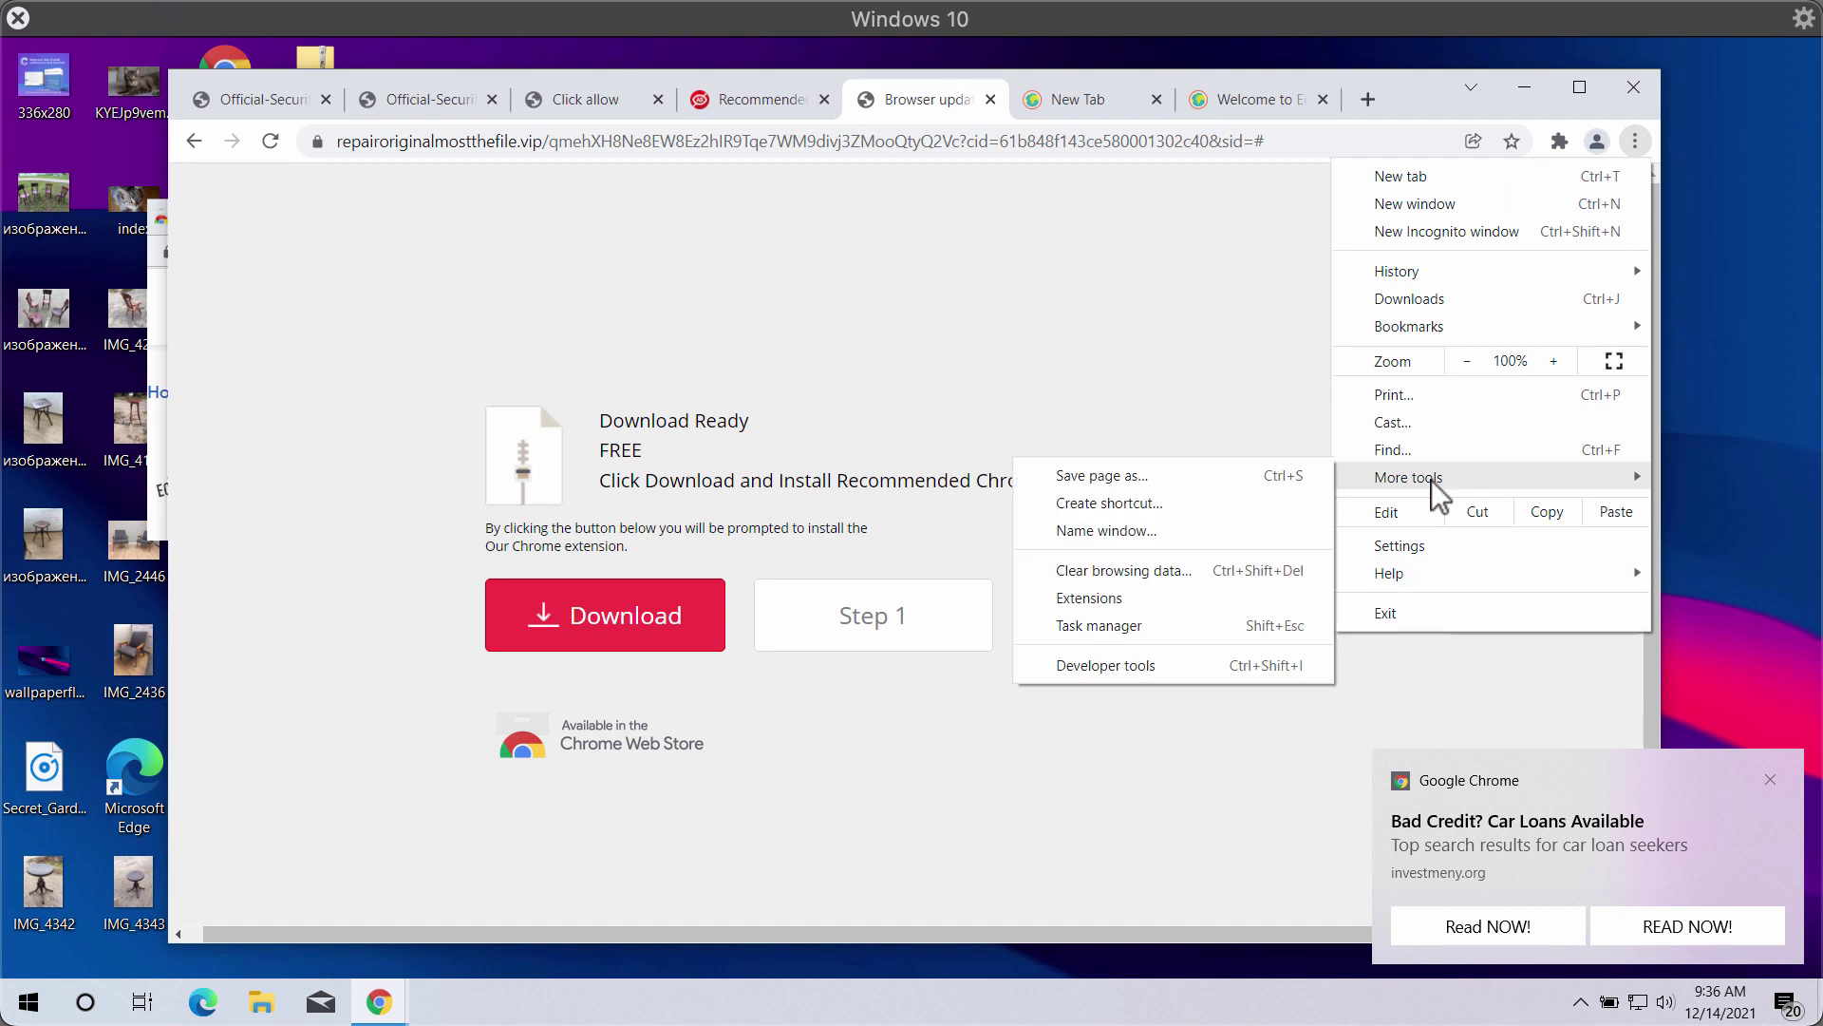
pyautogui.click(1109, 597)
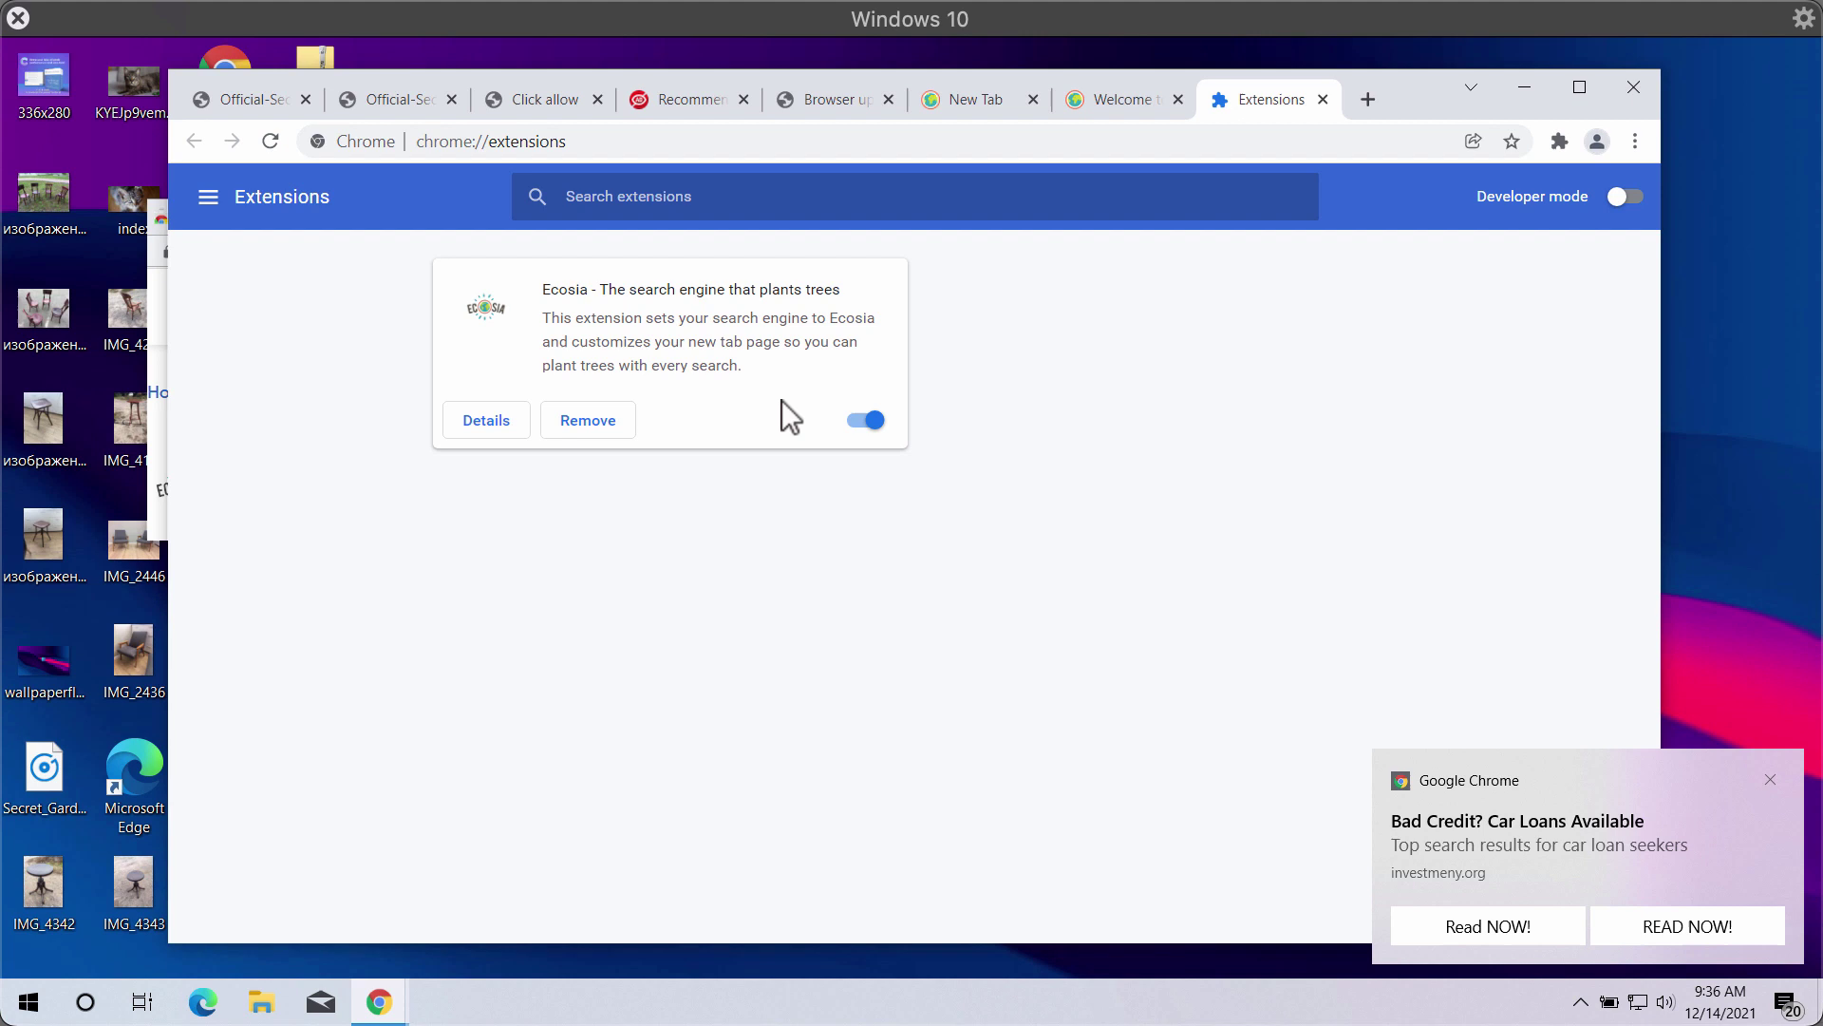
pyautogui.click(863, 420)
pyautogui.click(595, 425)
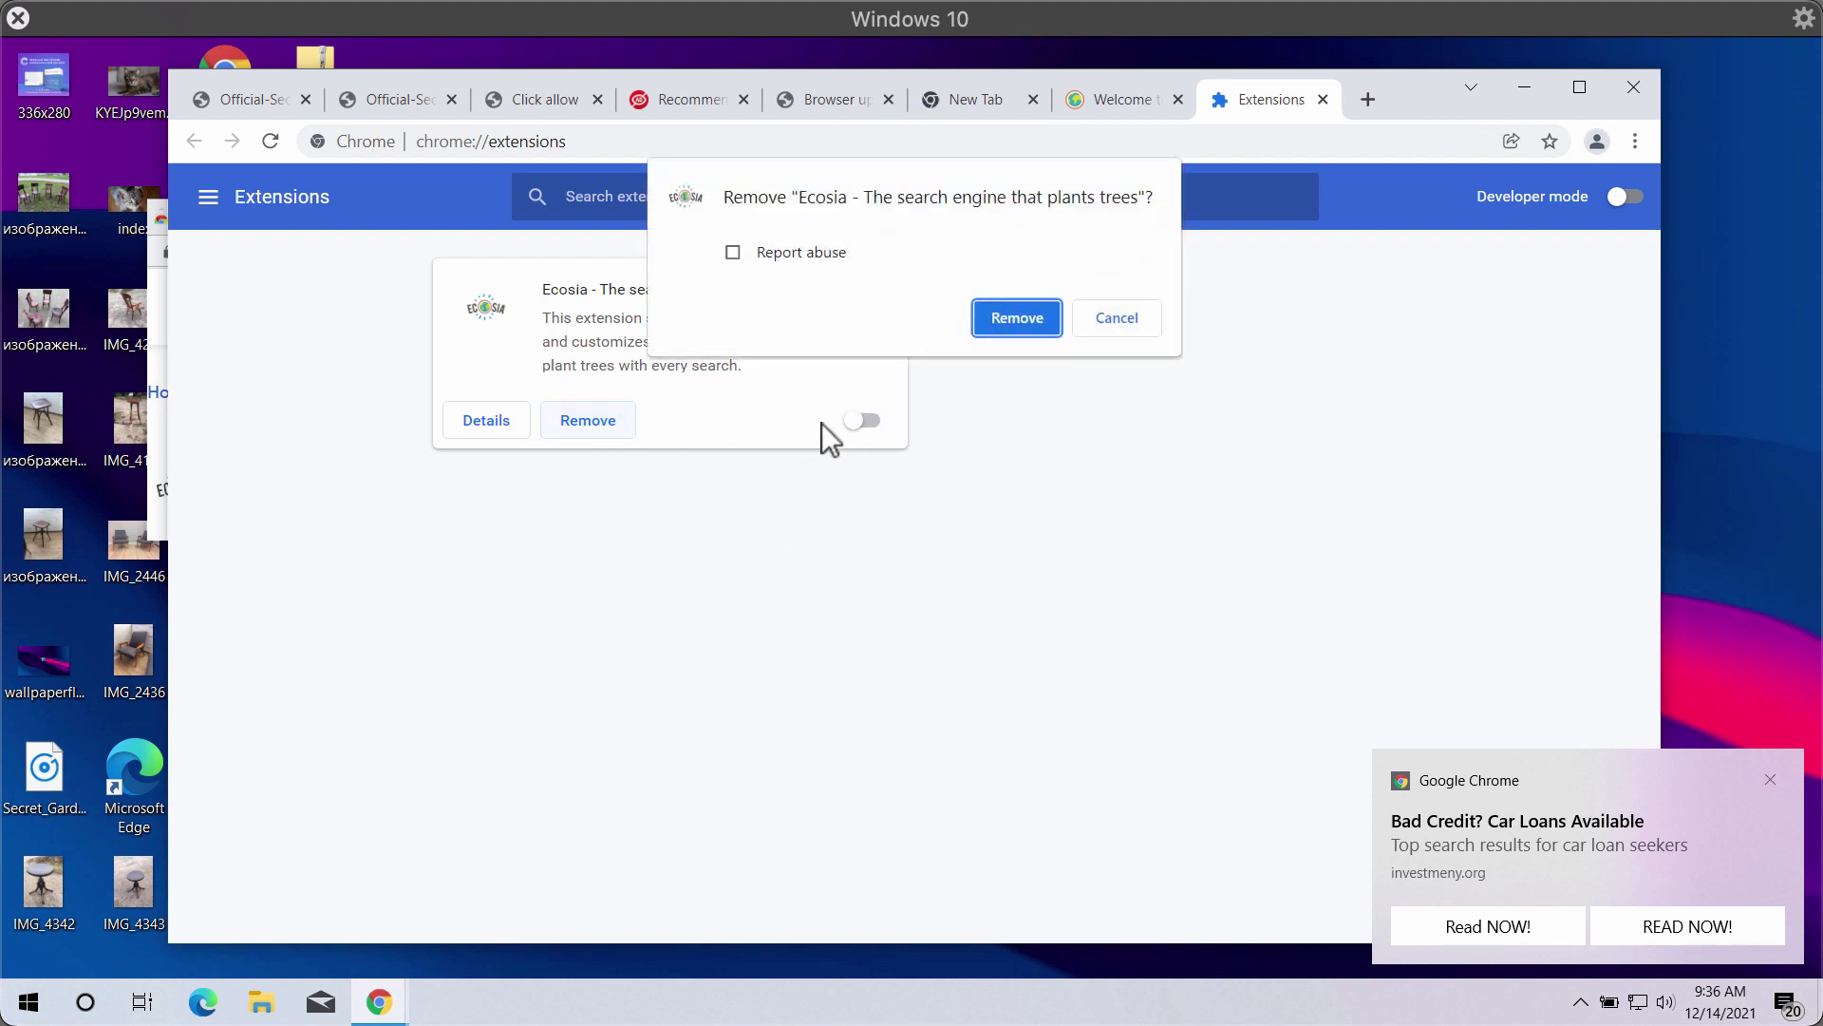
pyautogui.click(1014, 321)
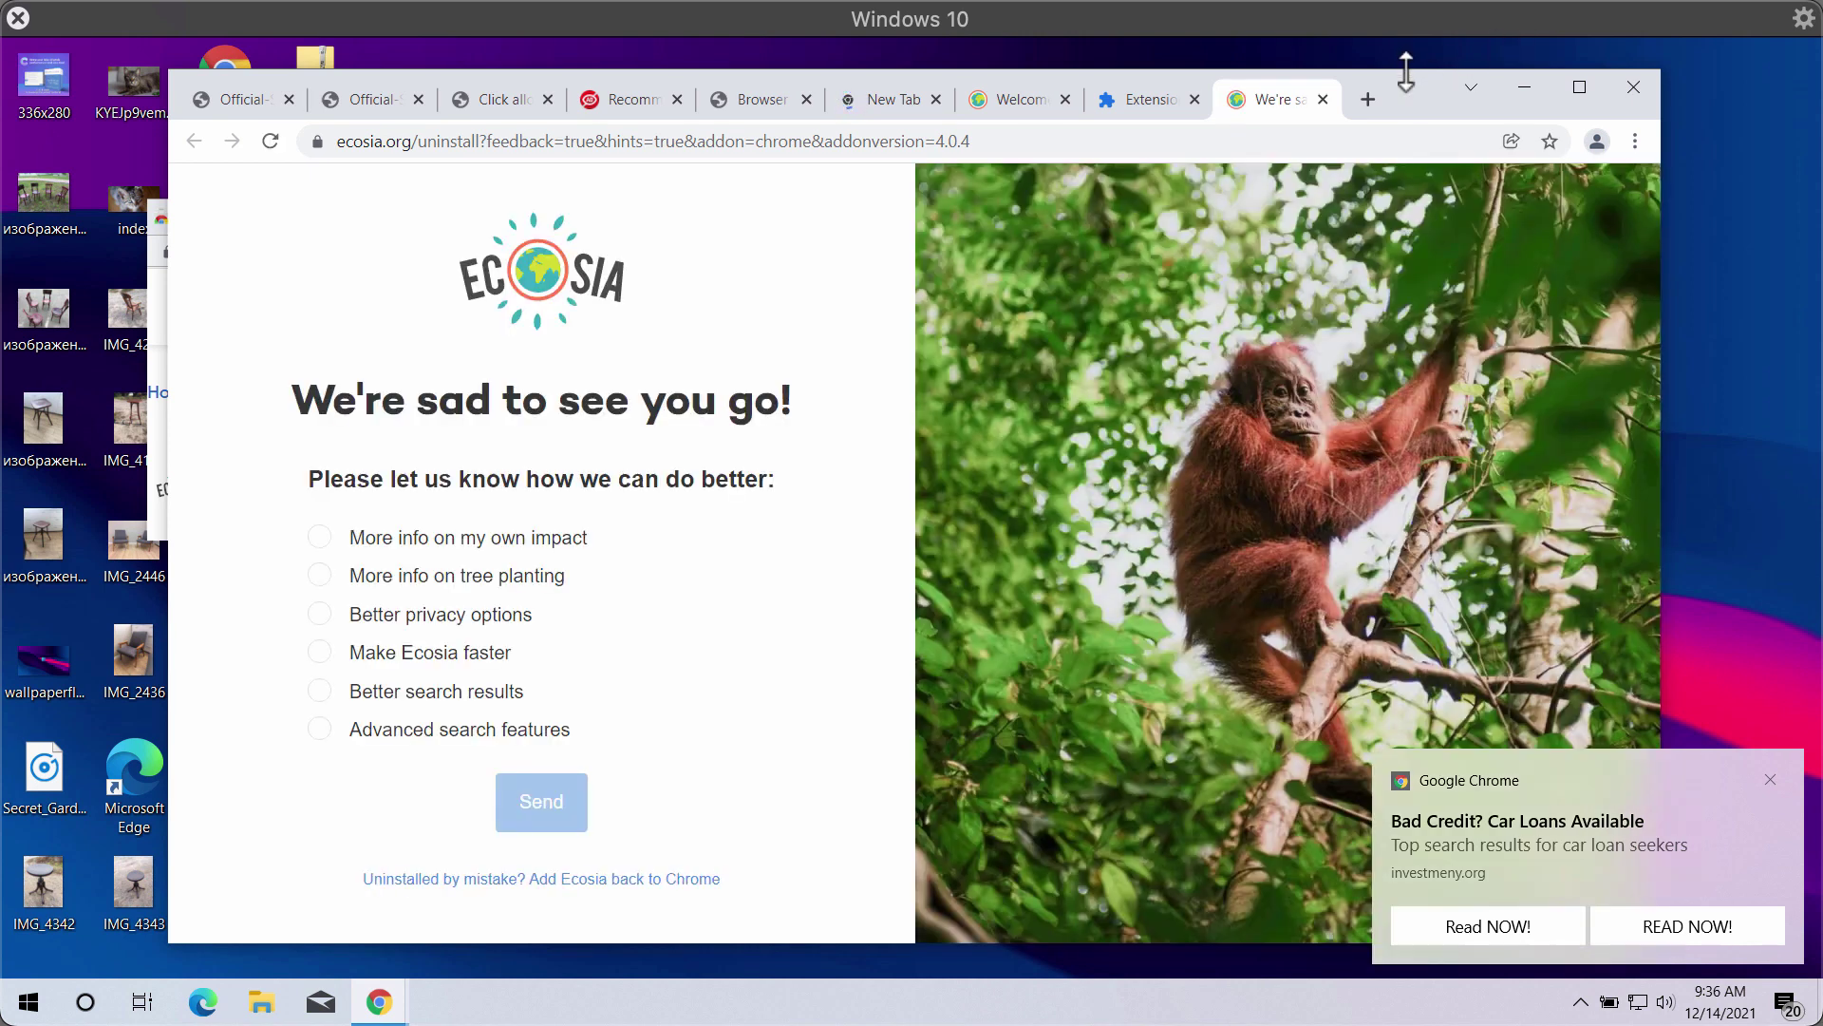
pyautogui.moveTo(1405, 74); pyautogui.dragTo(1423, 71)
# Go to the combocleaner.com website from the address bar.
pyautogui.click(1216, 133)
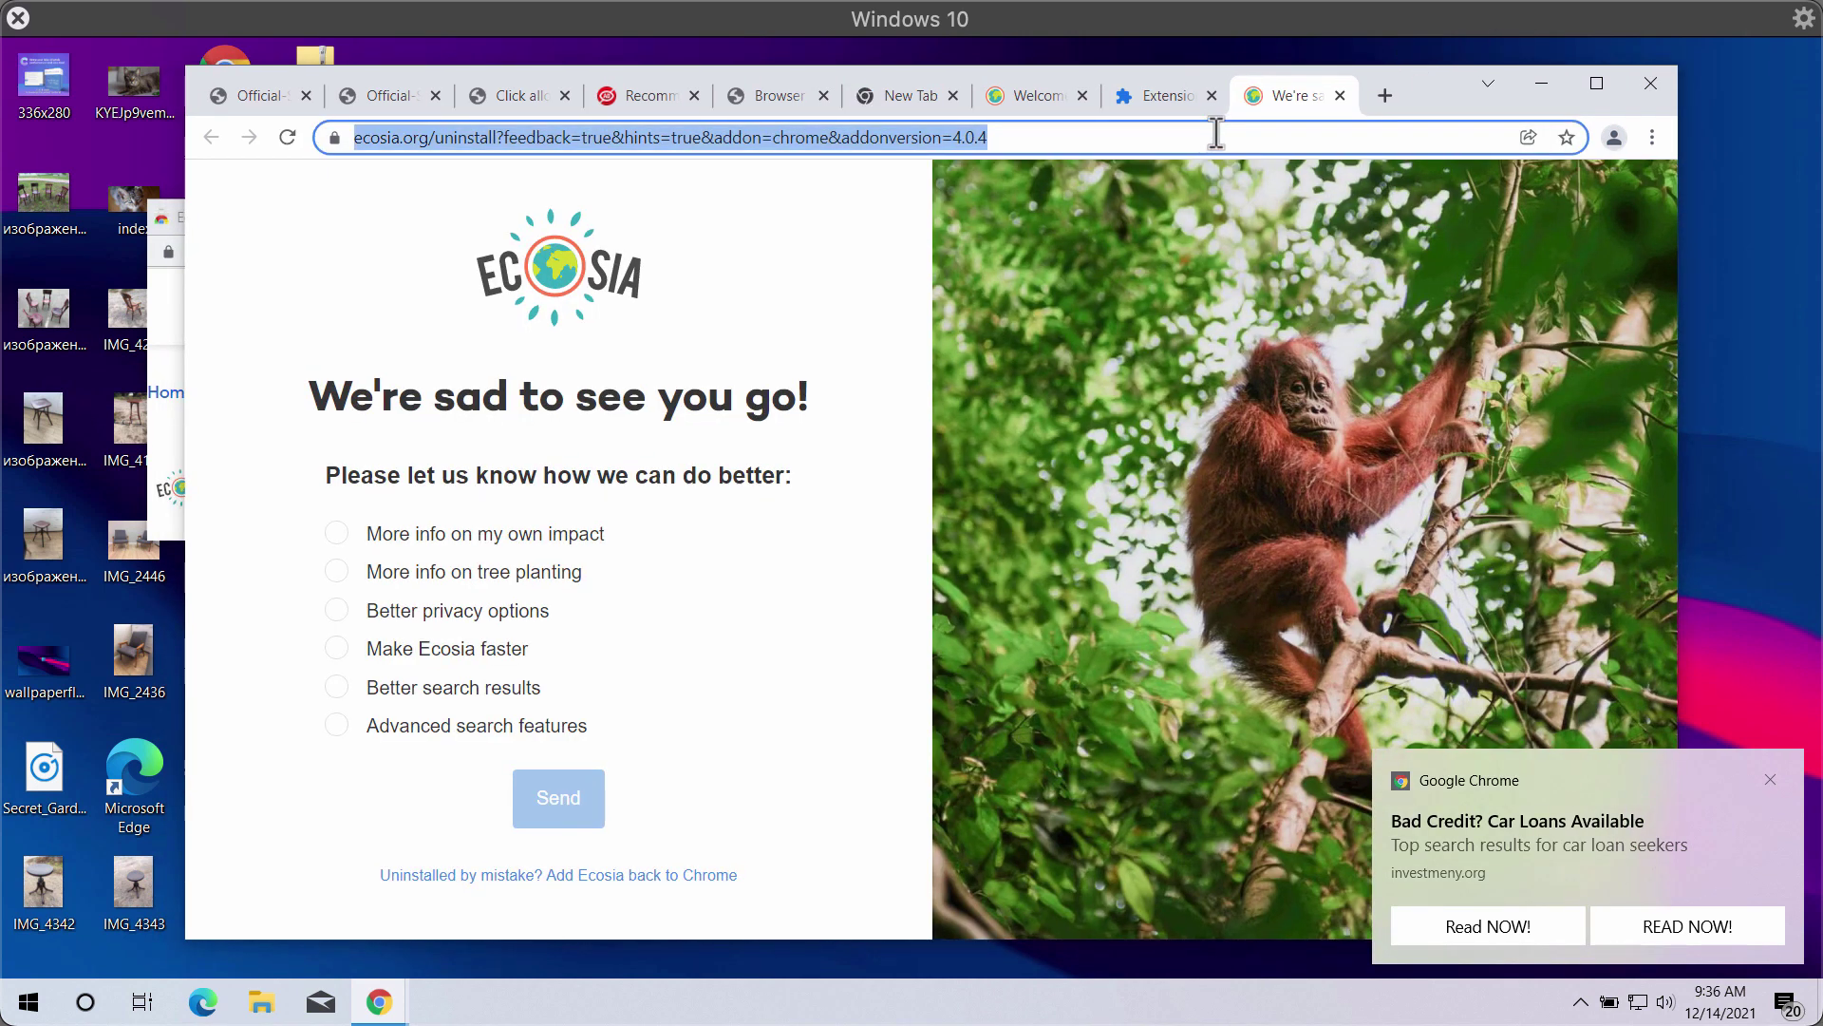
pyautogui.write('combocleaner.com')
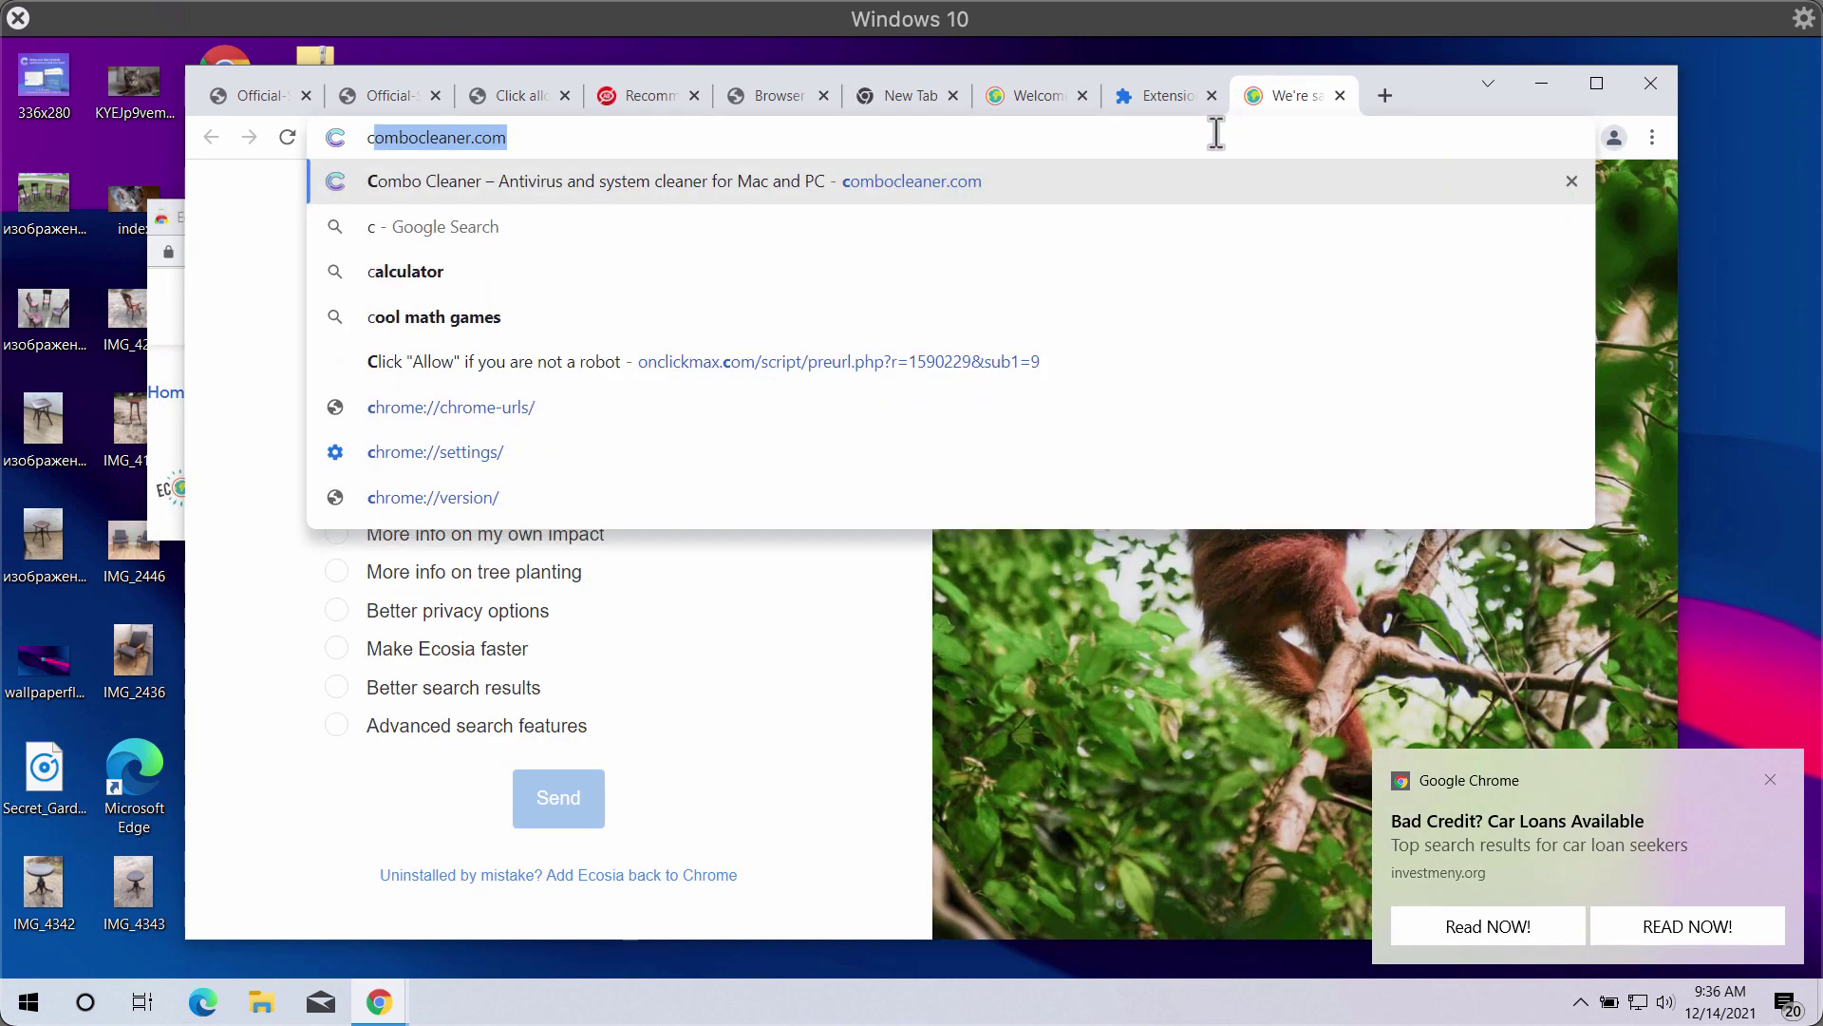
pyautogui.press('Return')
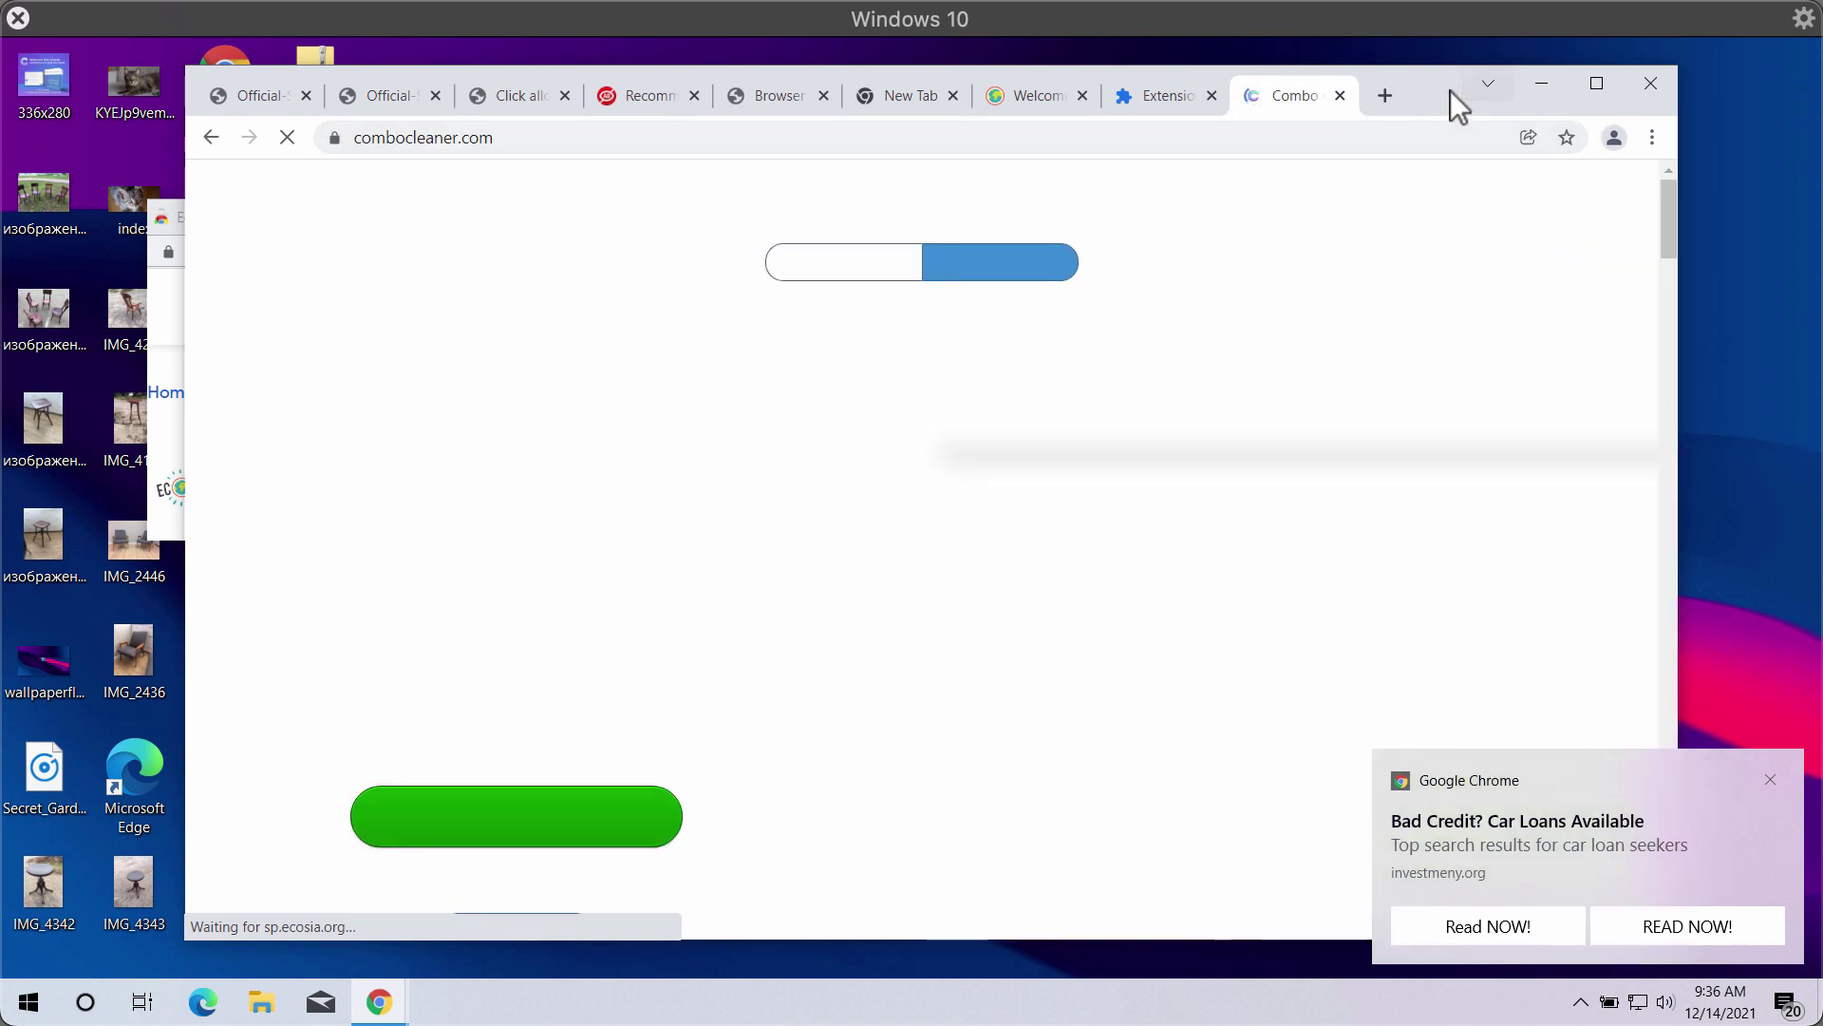
pyautogui.moveTo(1445, 89); pyautogui.dragTo(1476, 87)
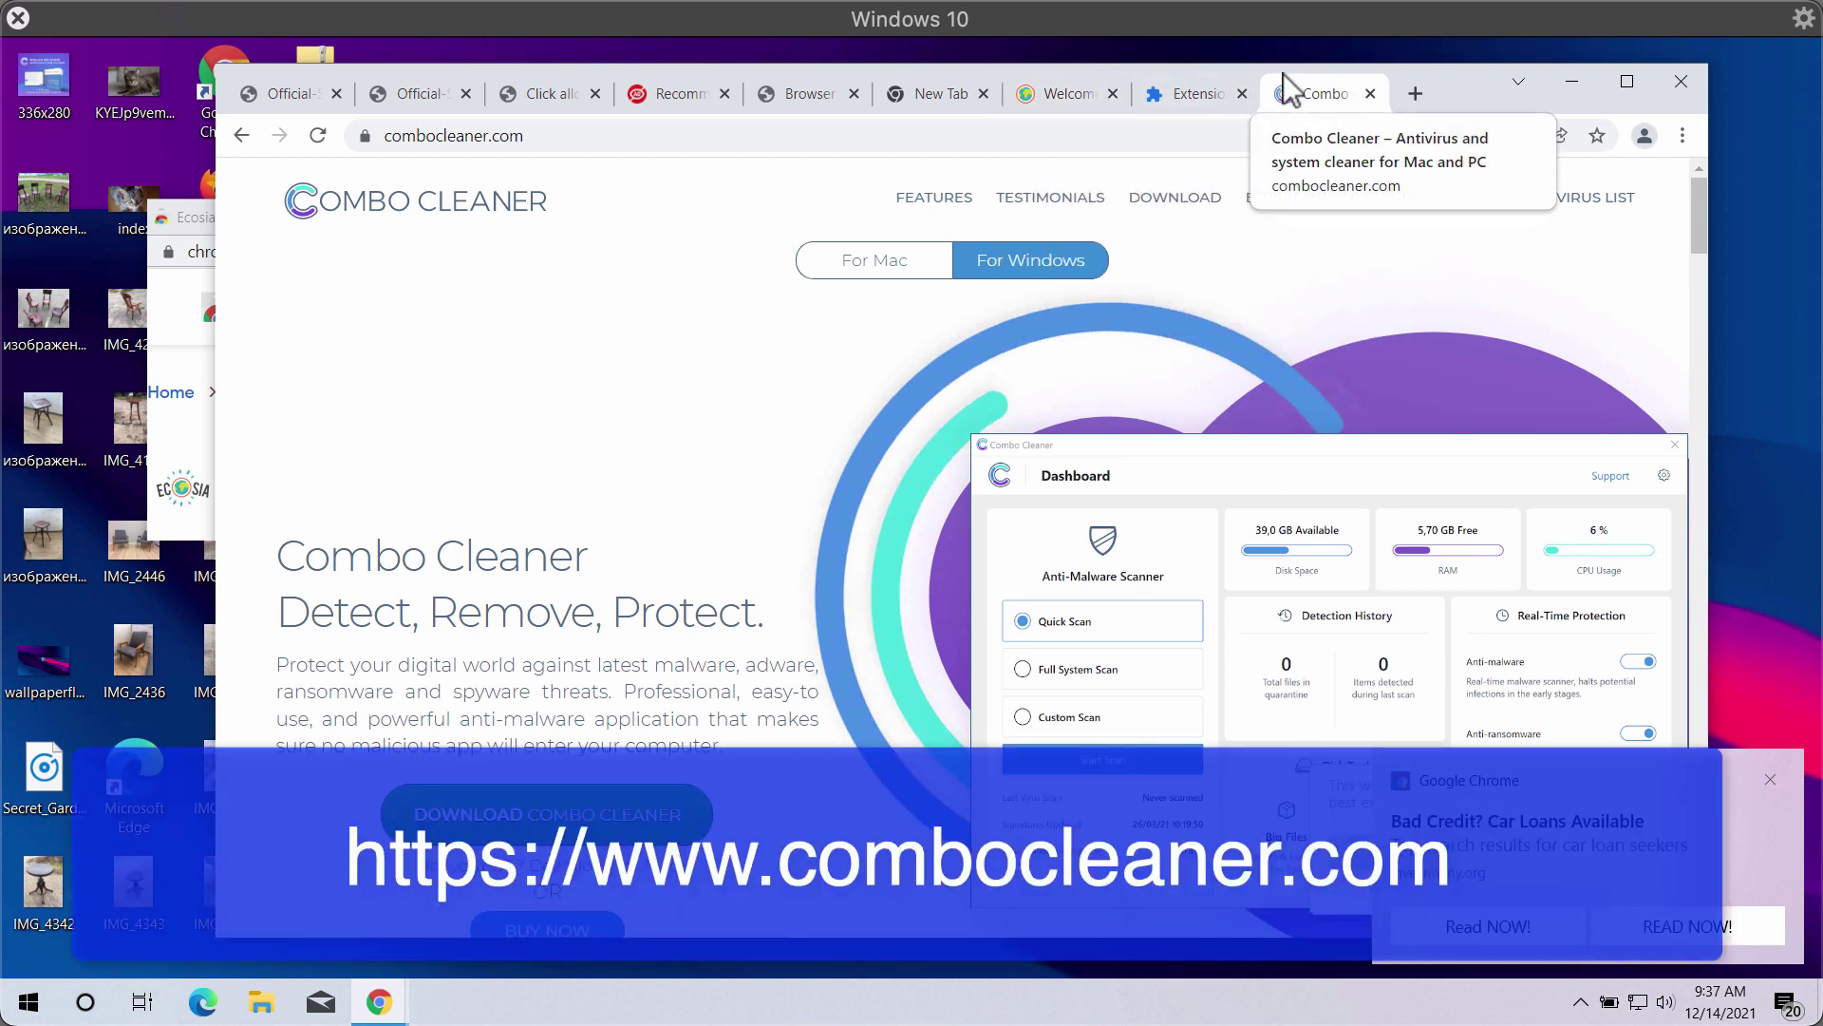
# Check the site's full address, minimize Chrome, and close the leftover web store window.
pyautogui.click(602, 142)
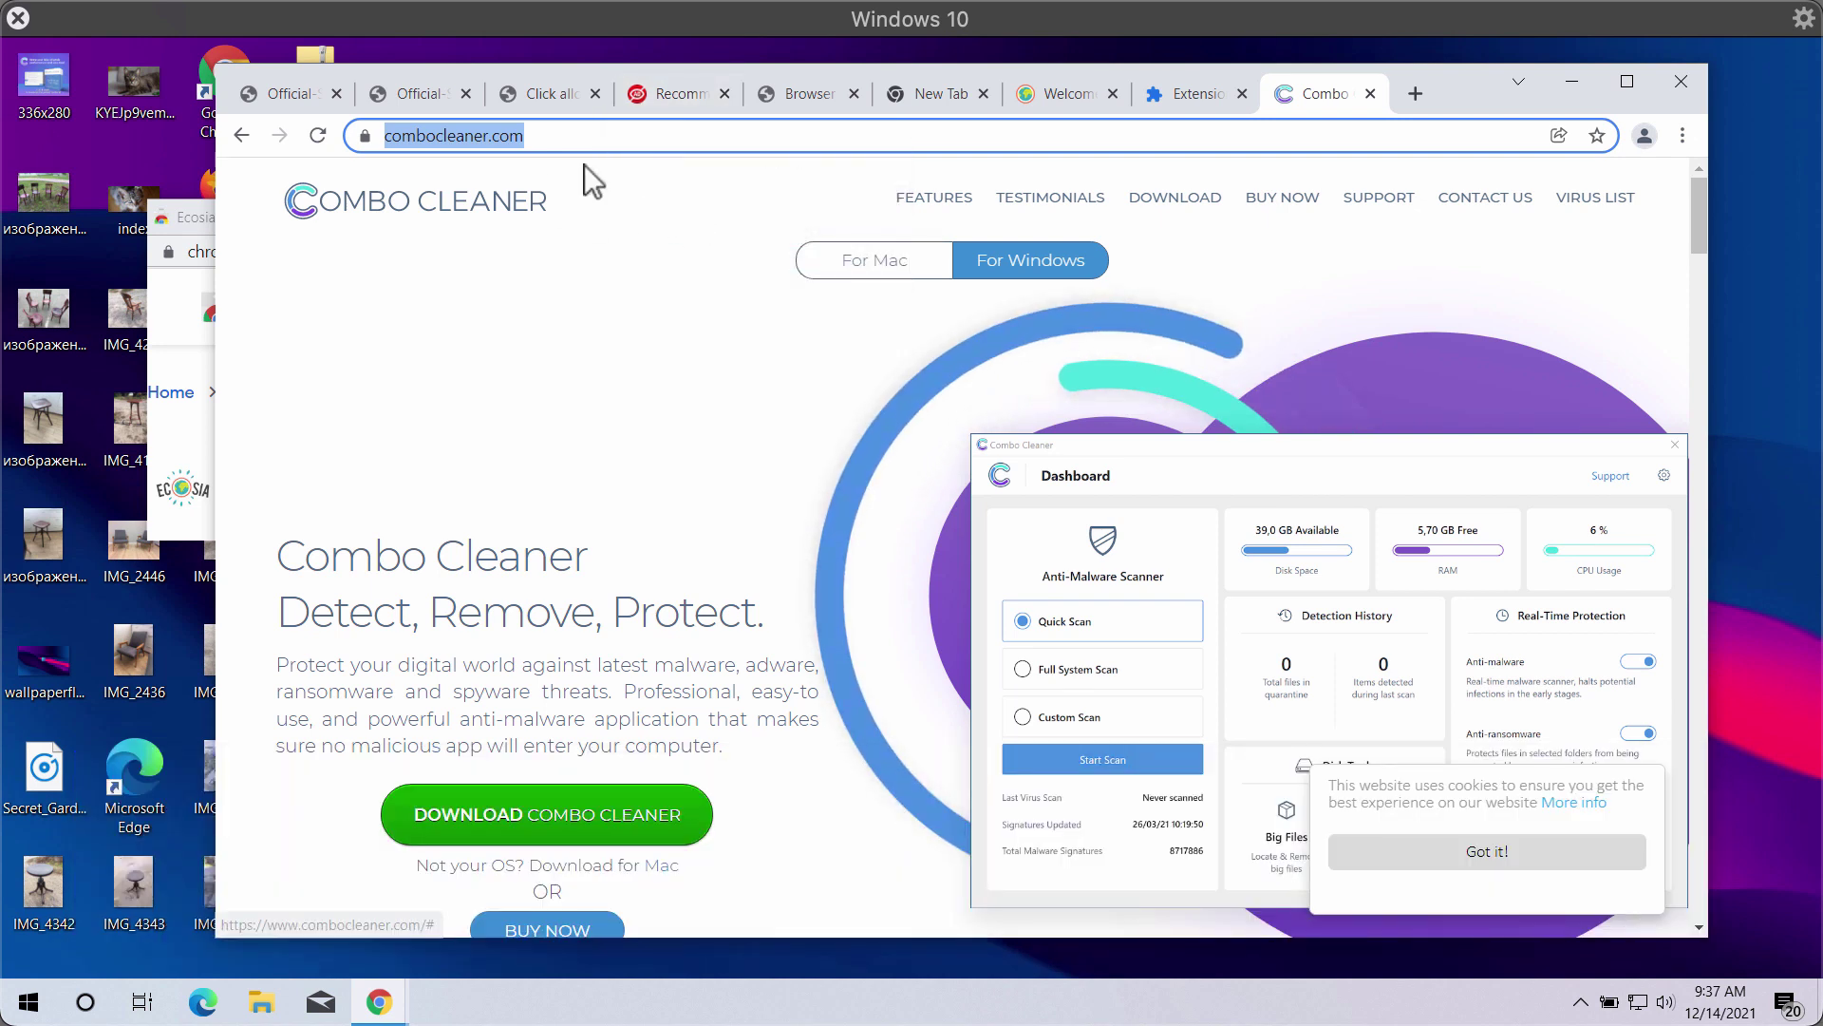
pyautogui.click(671, 135)
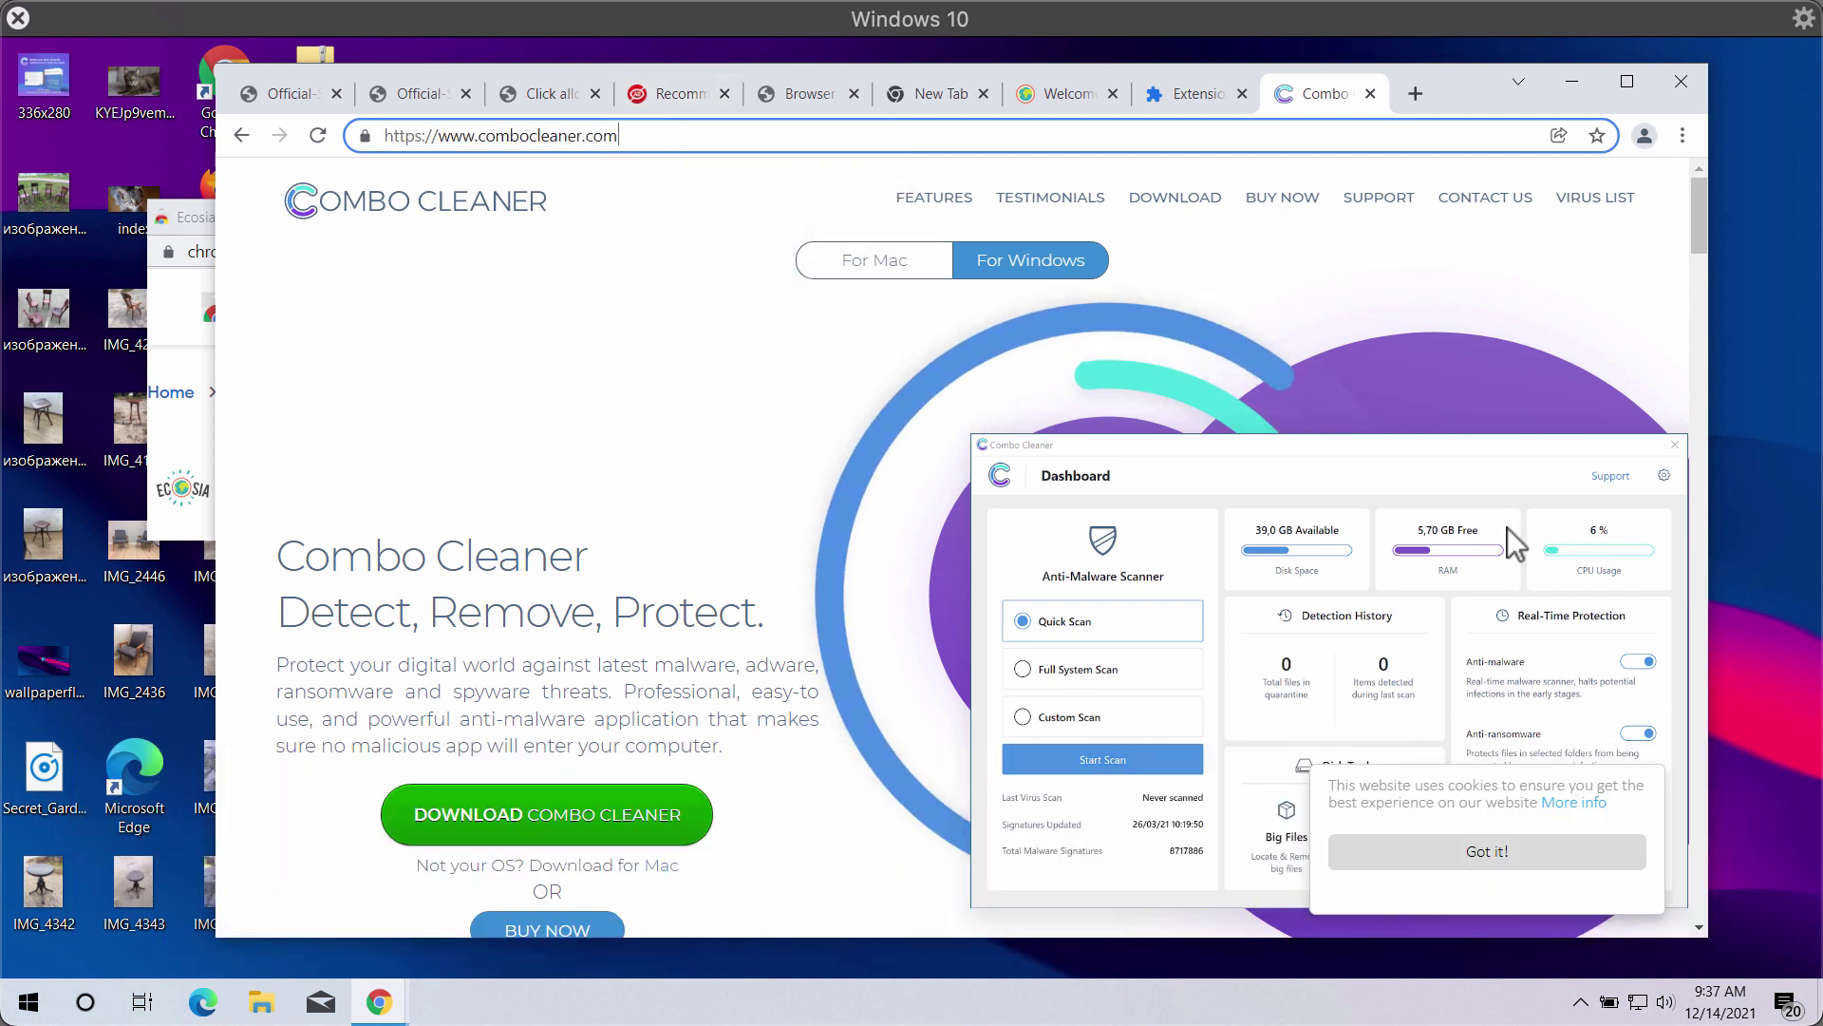
pyautogui.click(1565, 86)
pyautogui.click(1319, 209)
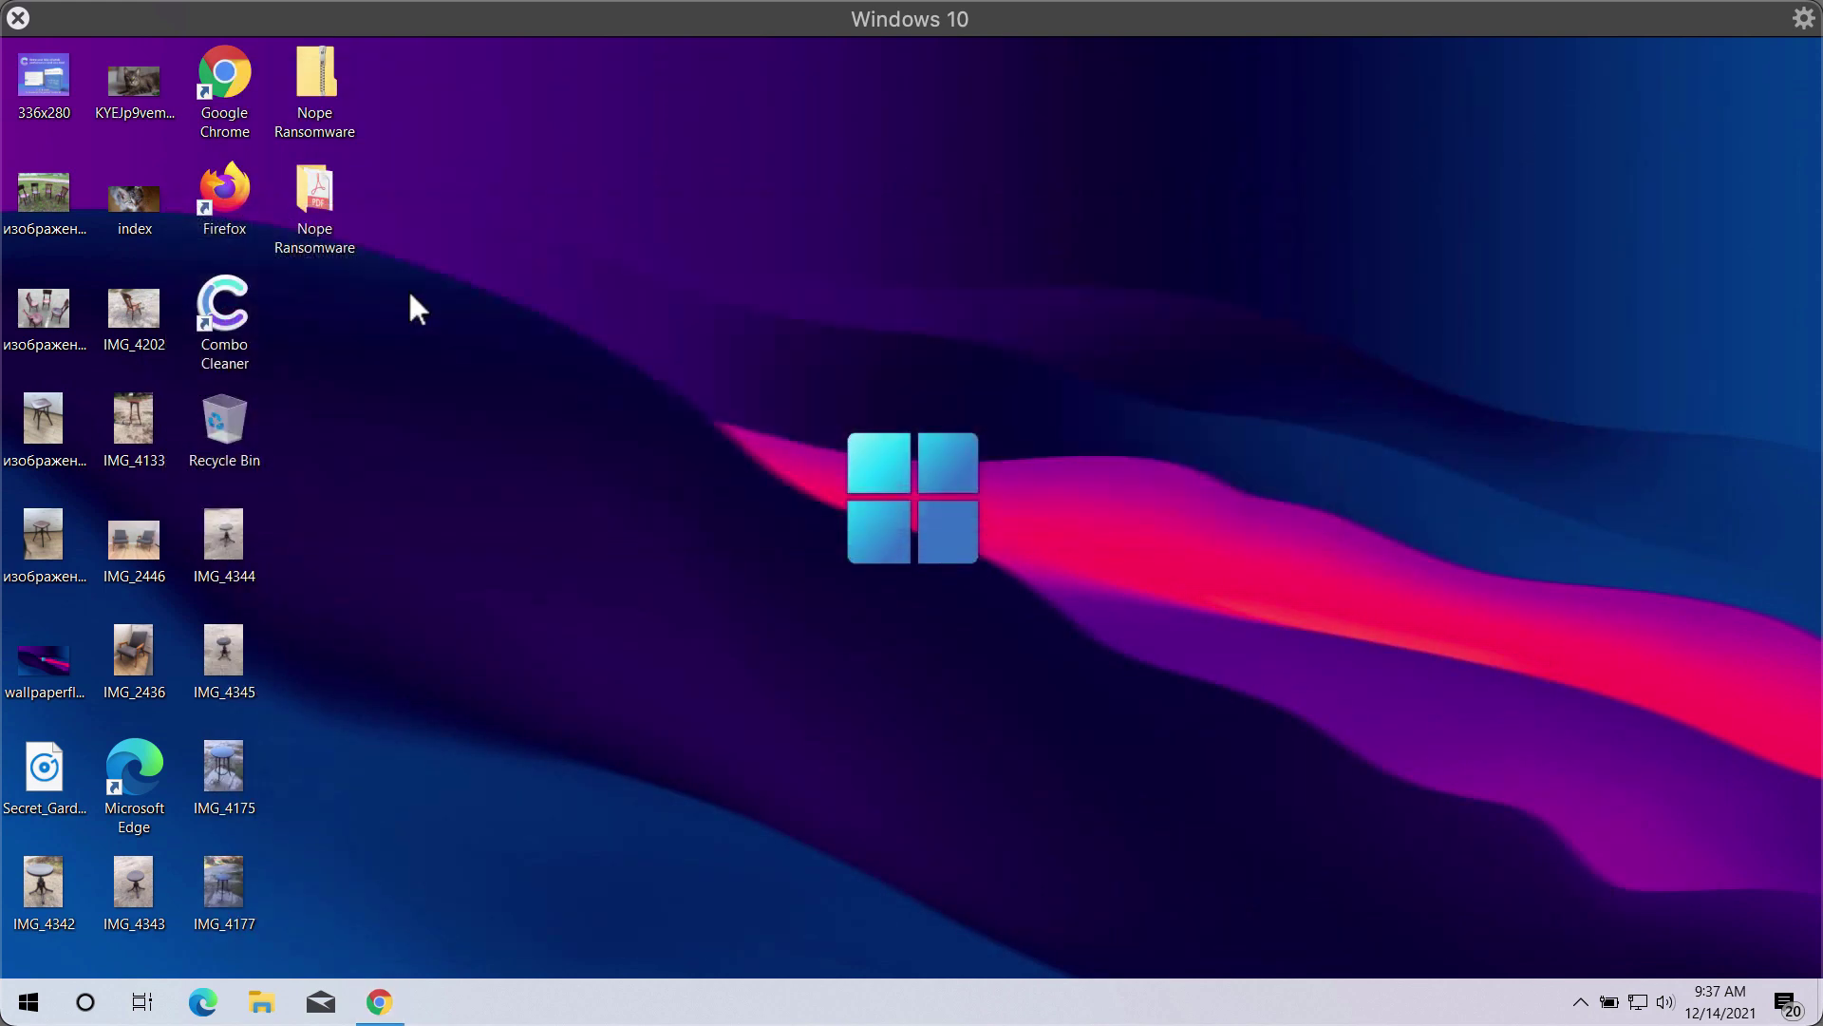
# Launch Combo Cleaner from its desktop shortcut and start a Quick Scan.
pyautogui.doubleClick(243, 324)
pyautogui.moveTo(914, 167); pyautogui.dragTo(989, 169)
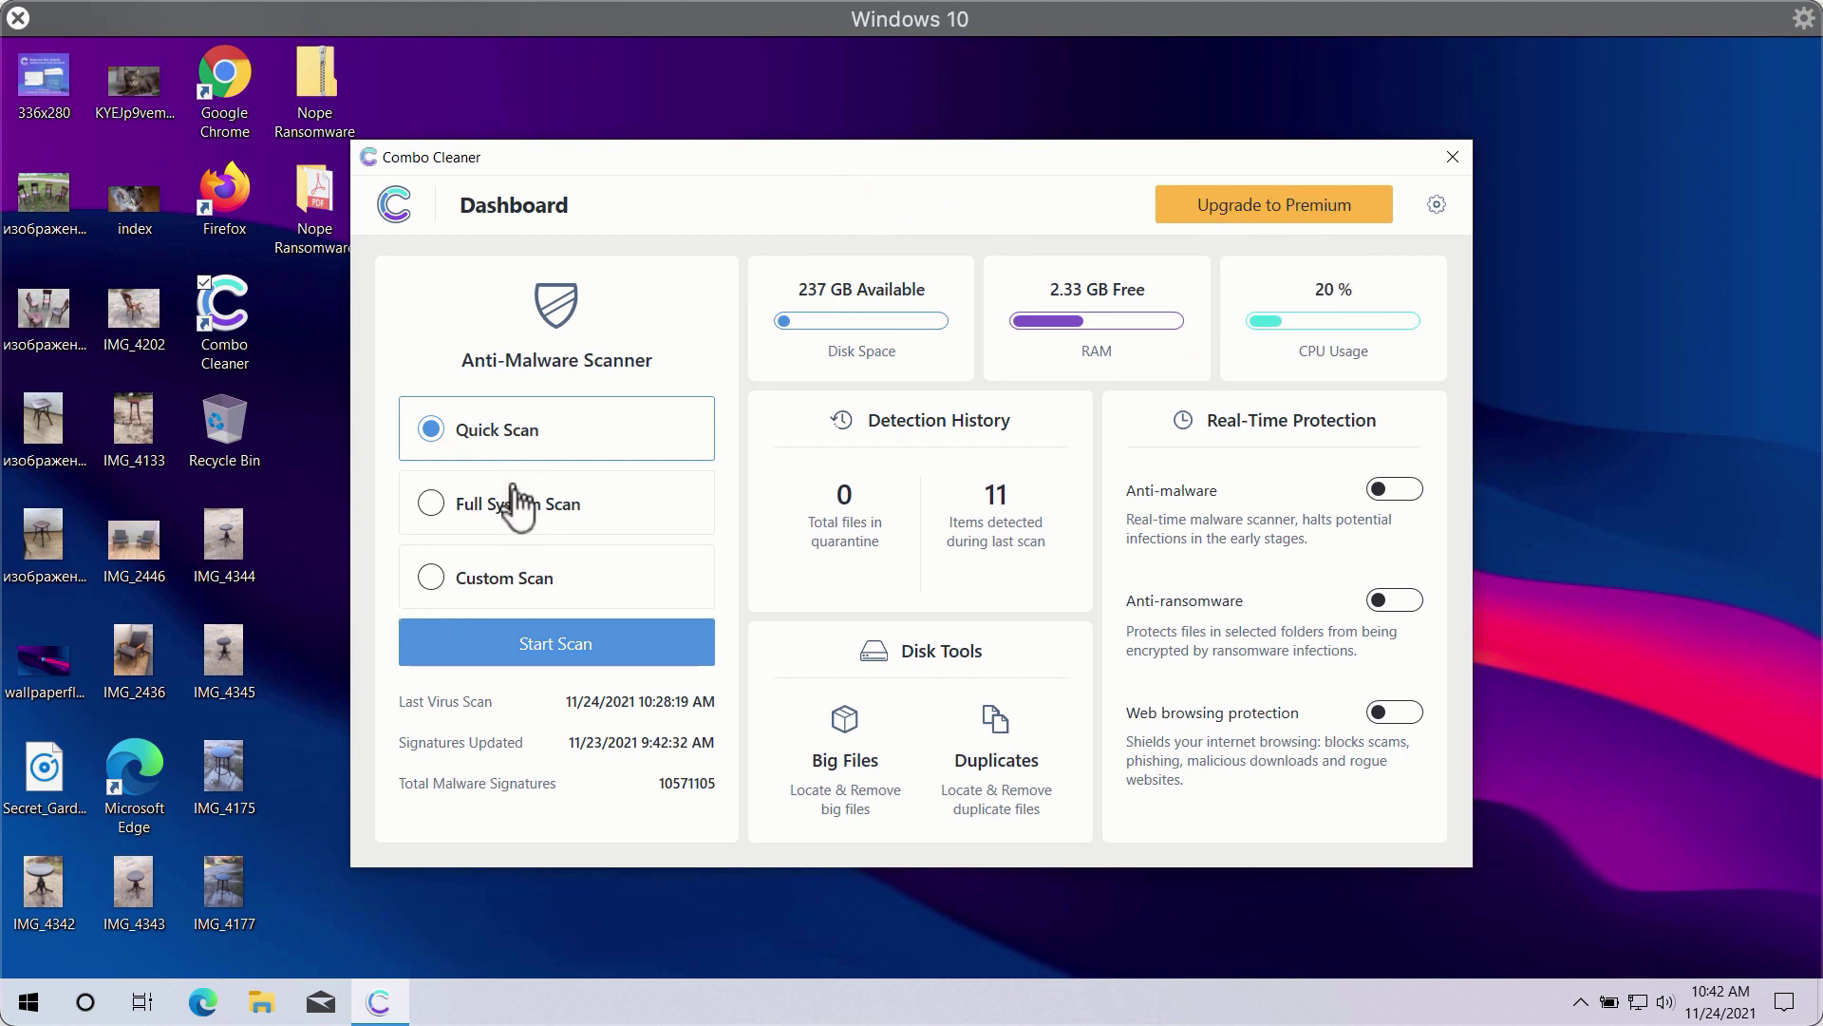
pyautogui.click(550, 639)
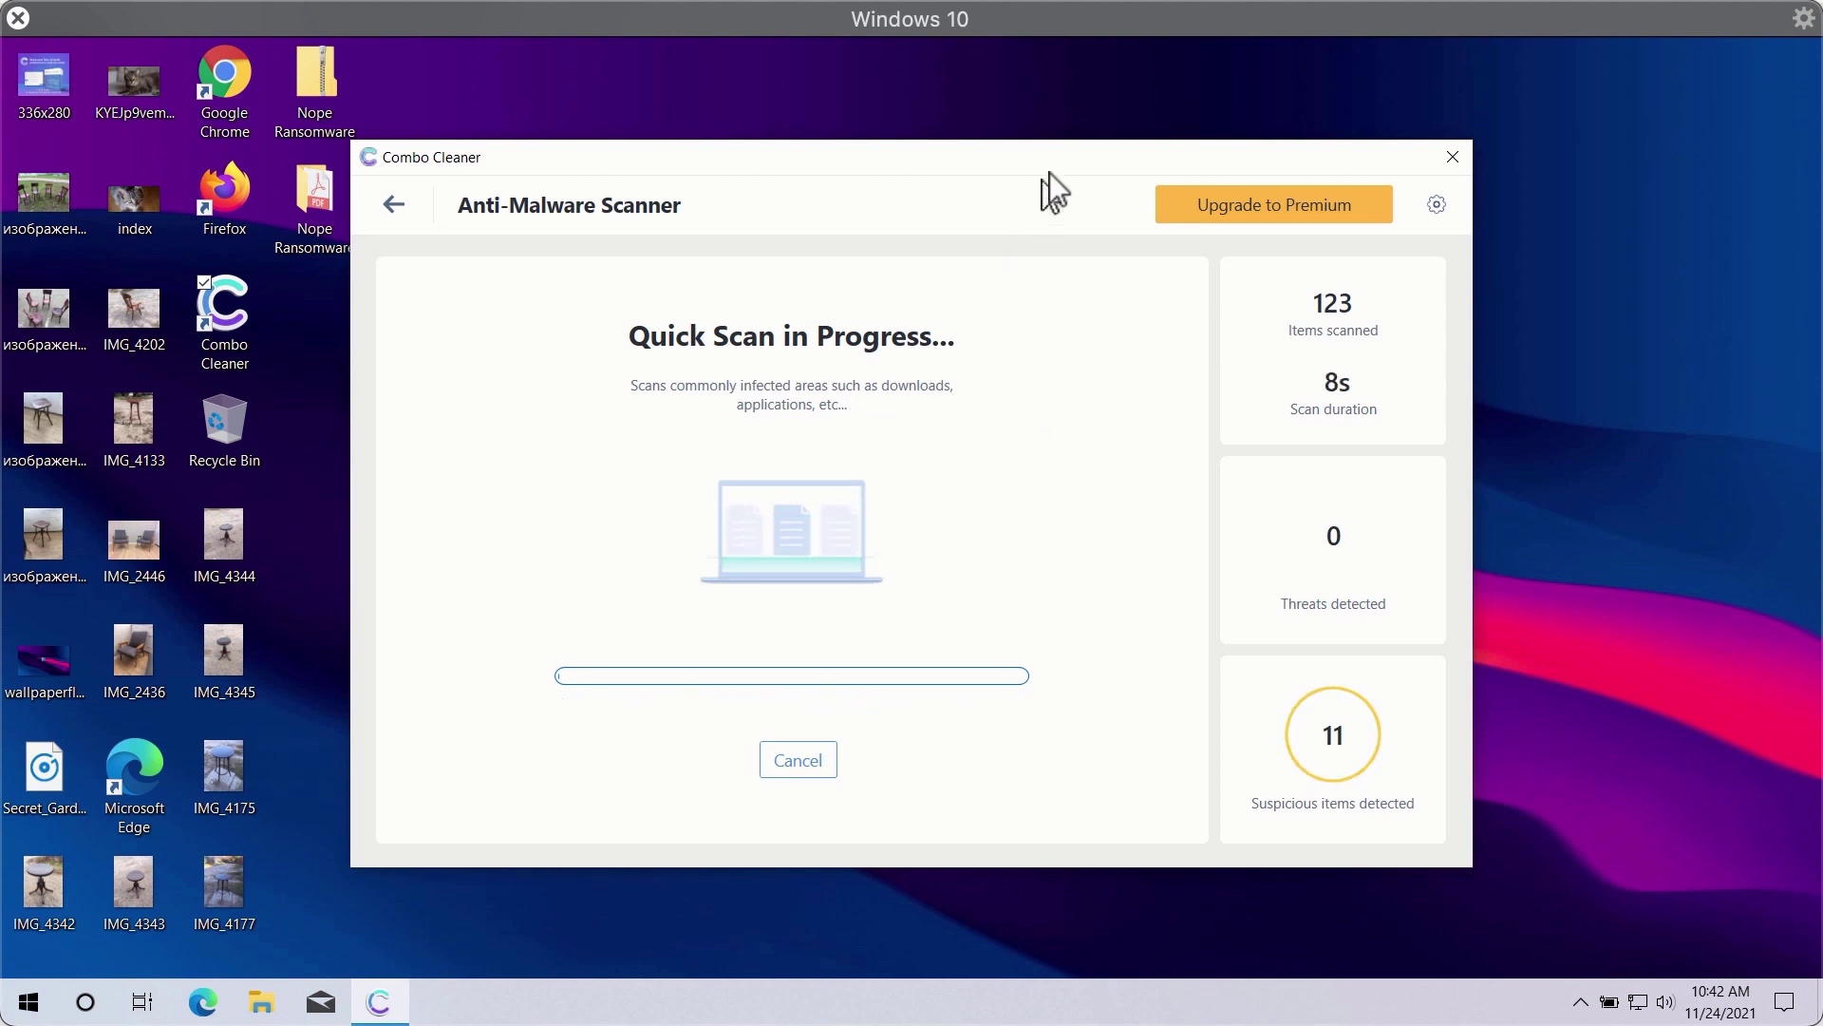
# Browse the Anti-Ransomware and Scheduled Scan settings, ending on the General settings.
pyautogui.click(1432, 209)
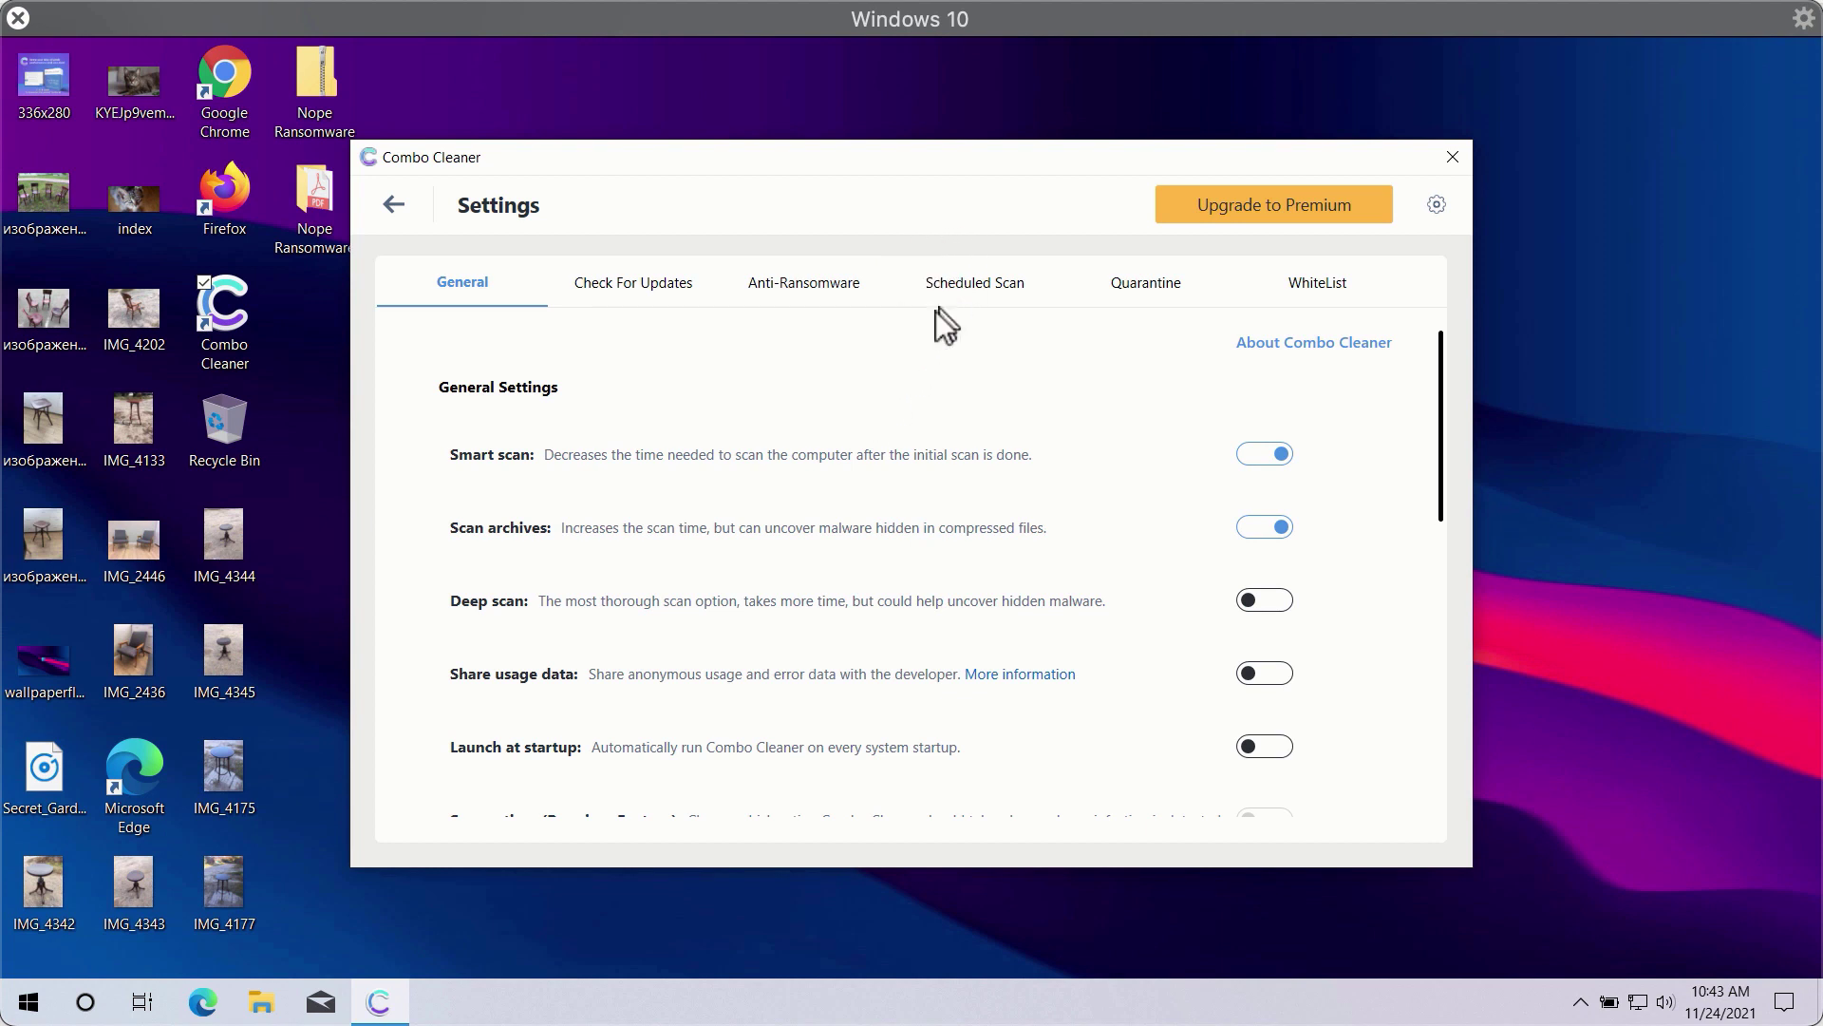
pyautogui.click(814, 309)
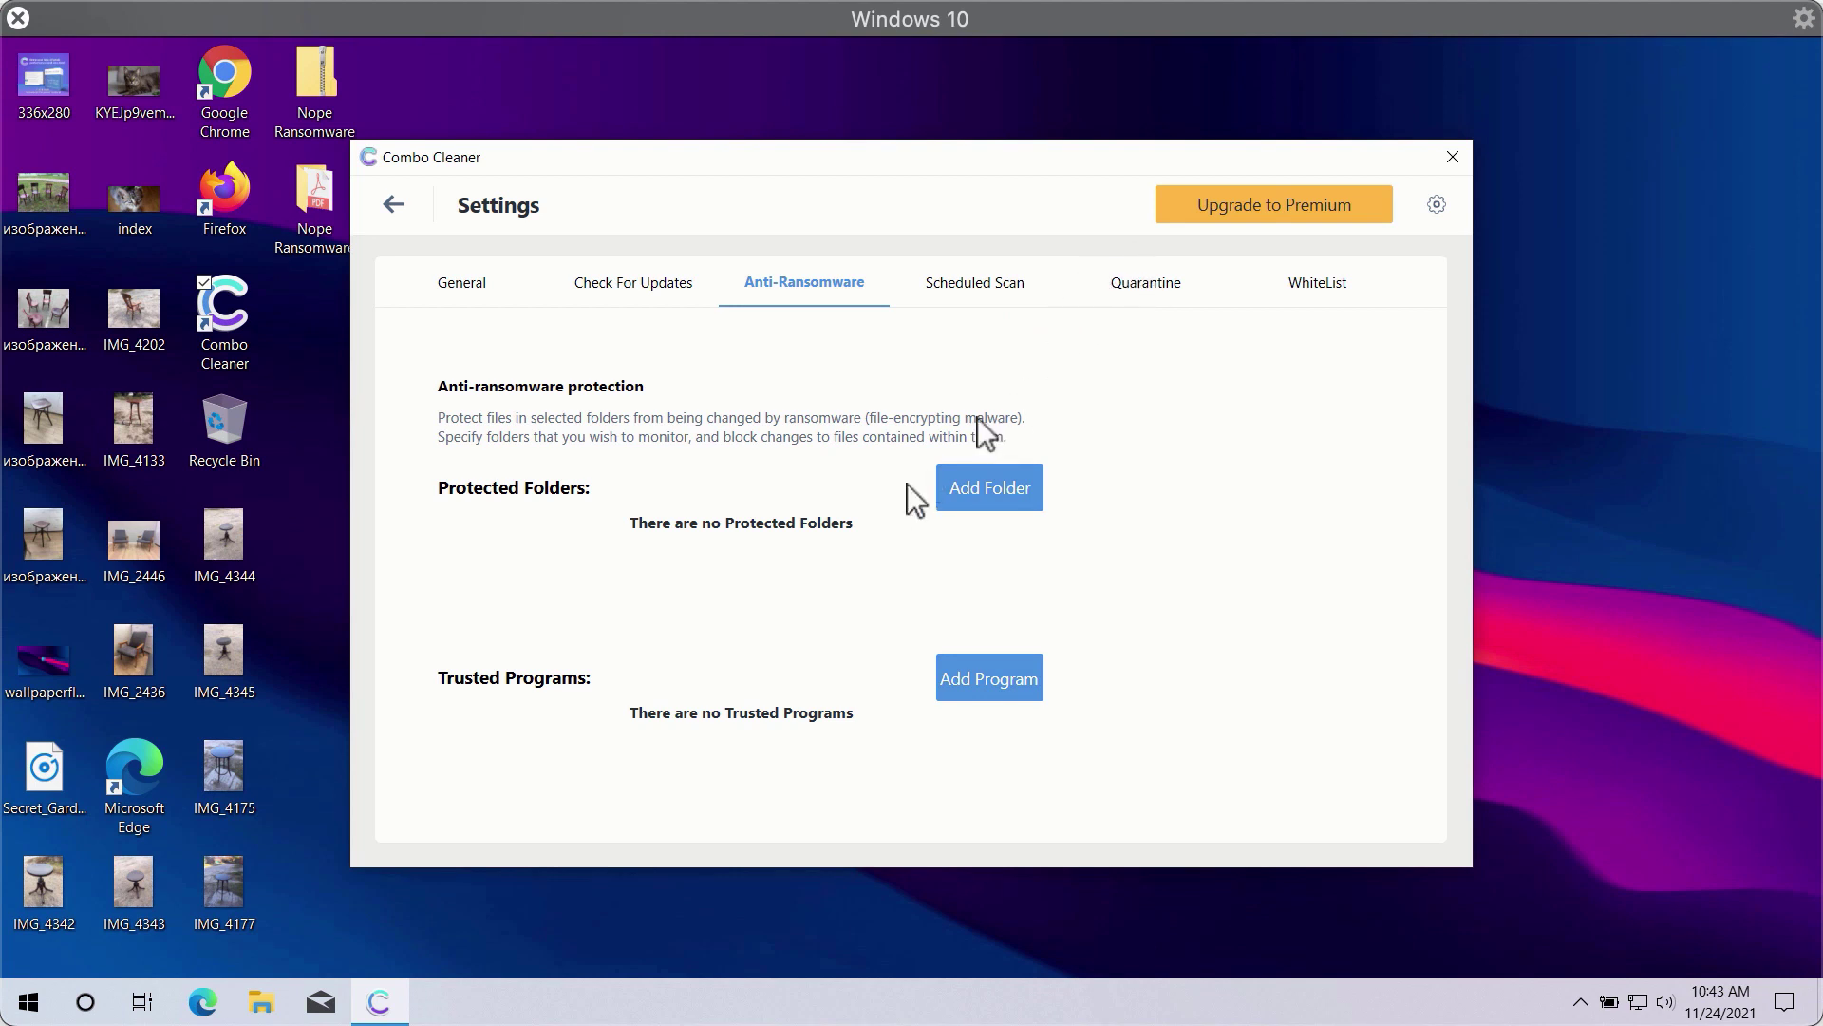
pyautogui.click(994, 287)
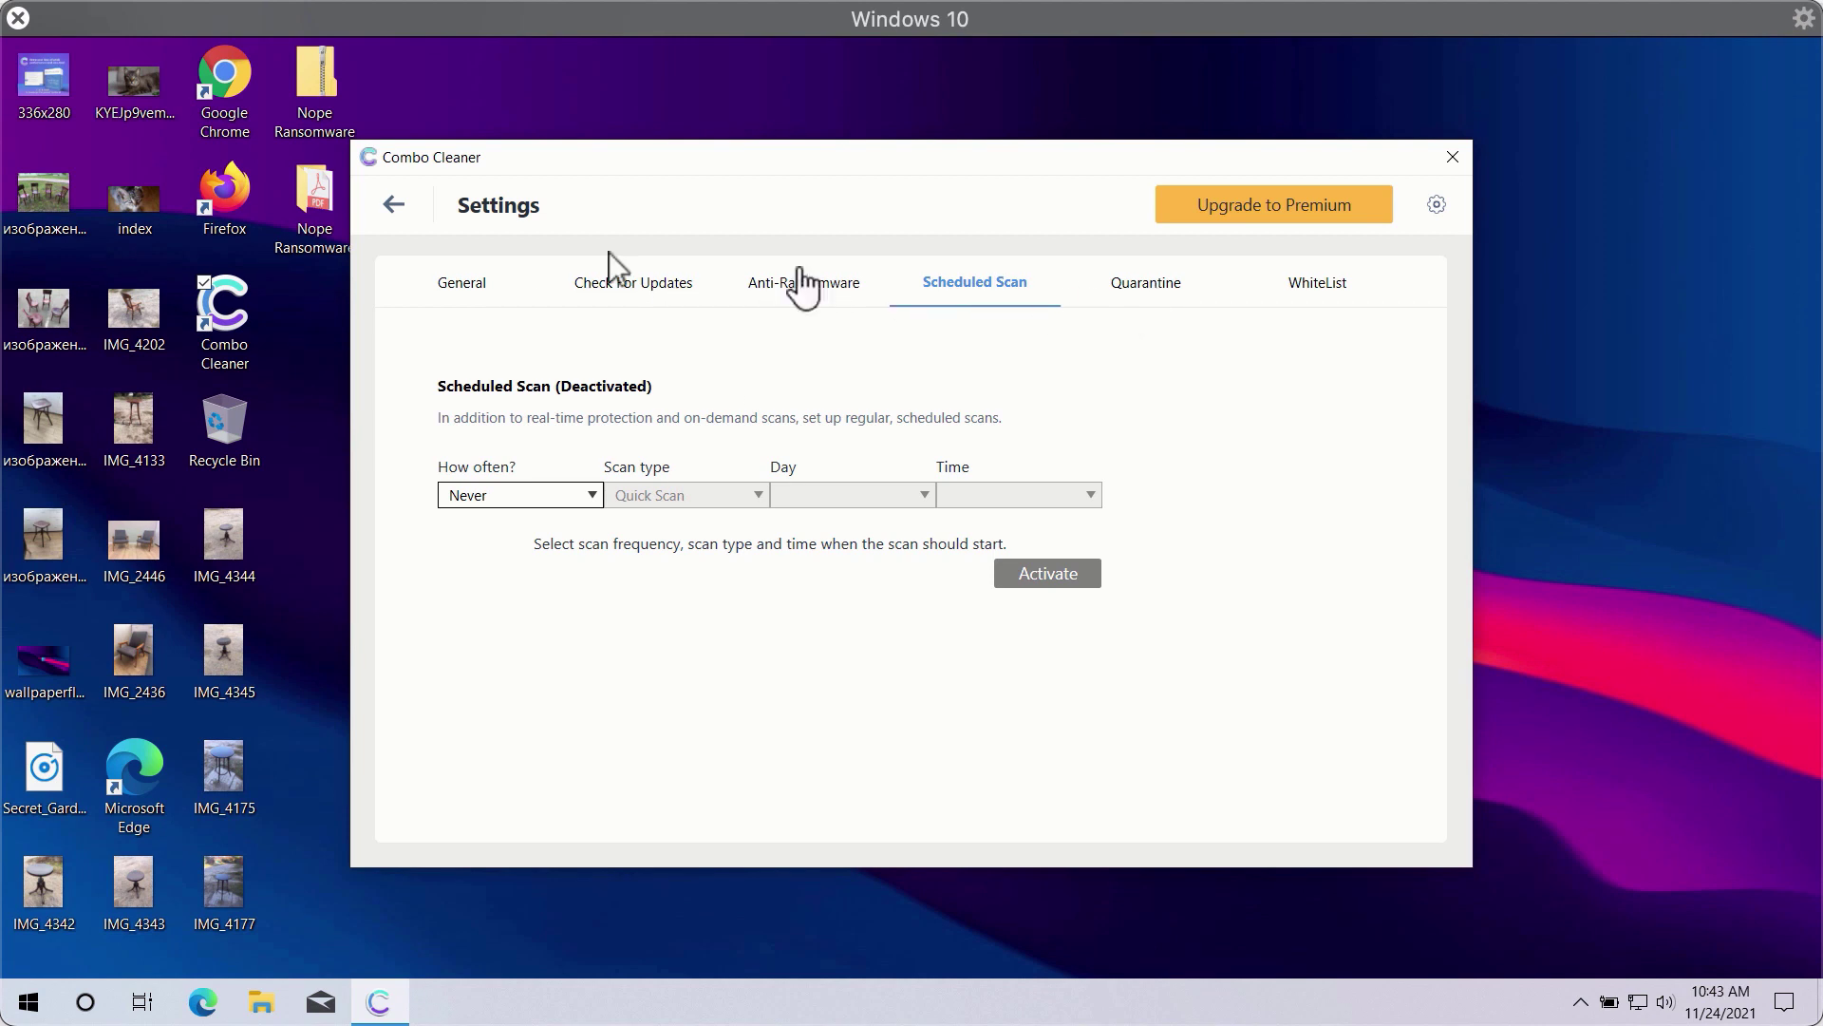
pyautogui.click(456, 290)
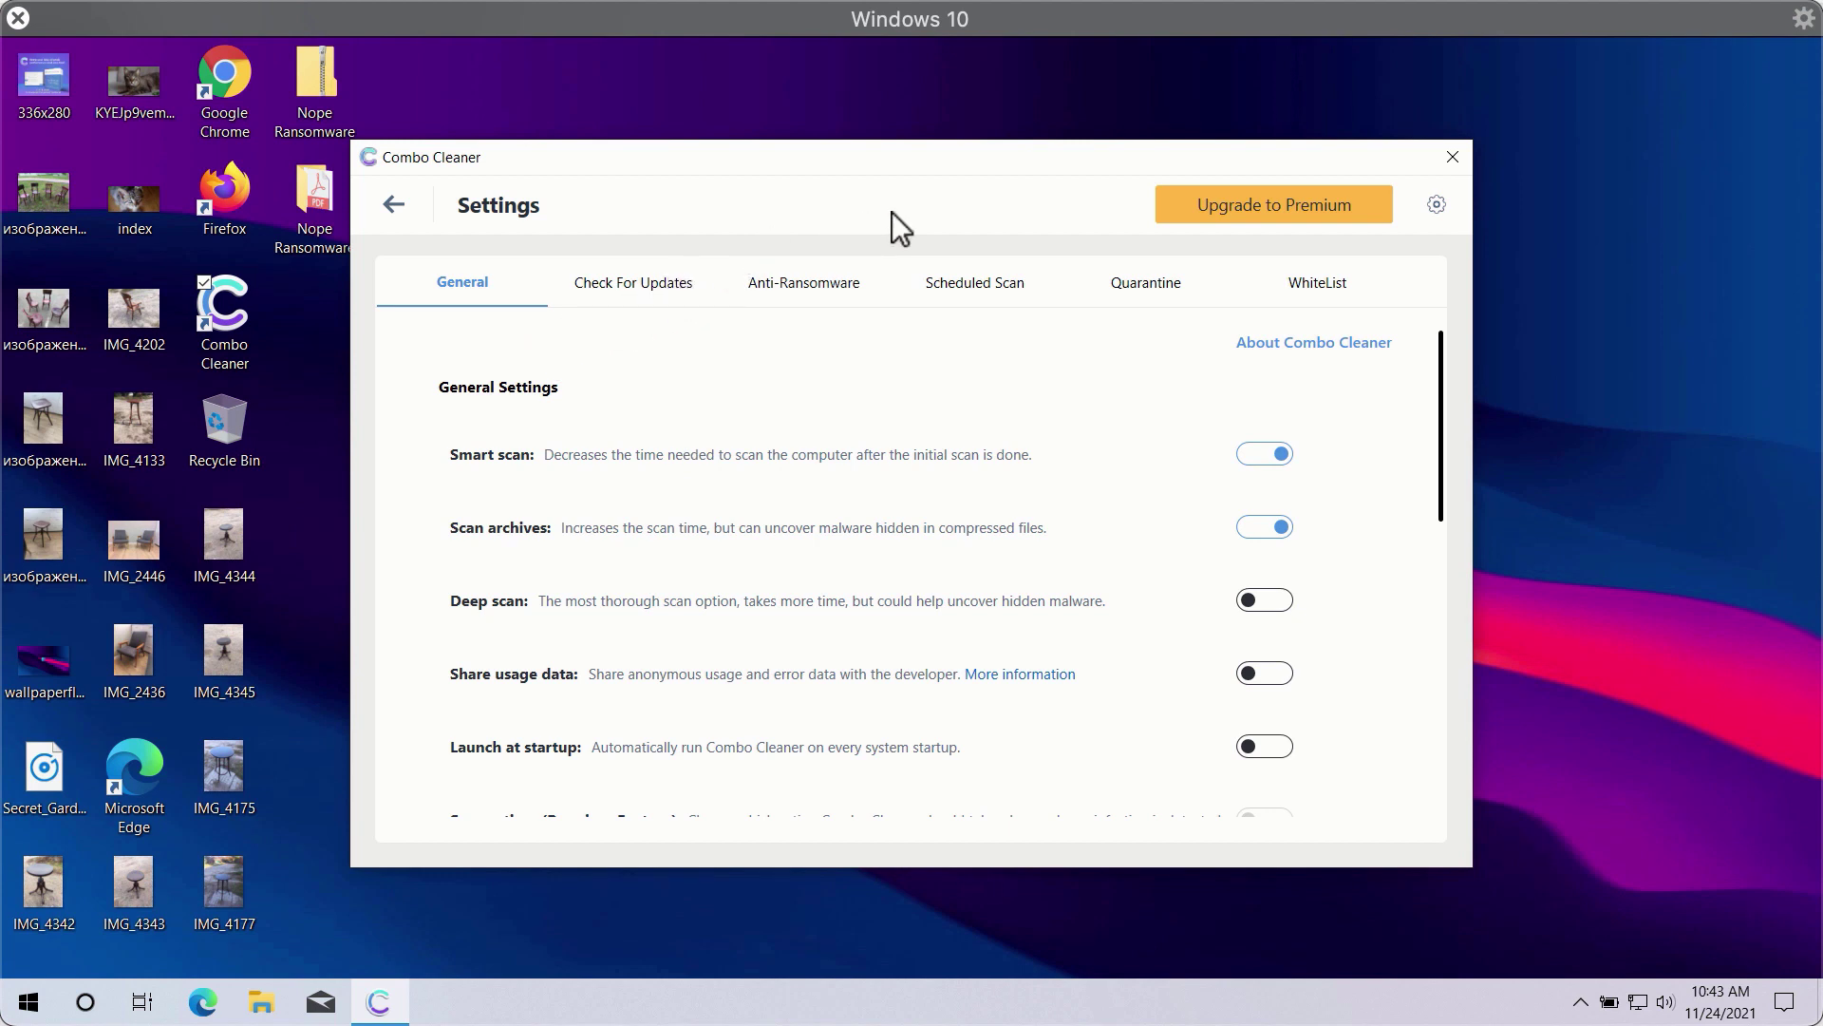
# Cancel the running Quick Scan and review the 12 detected threats in the results.
pyautogui.click(398, 213)
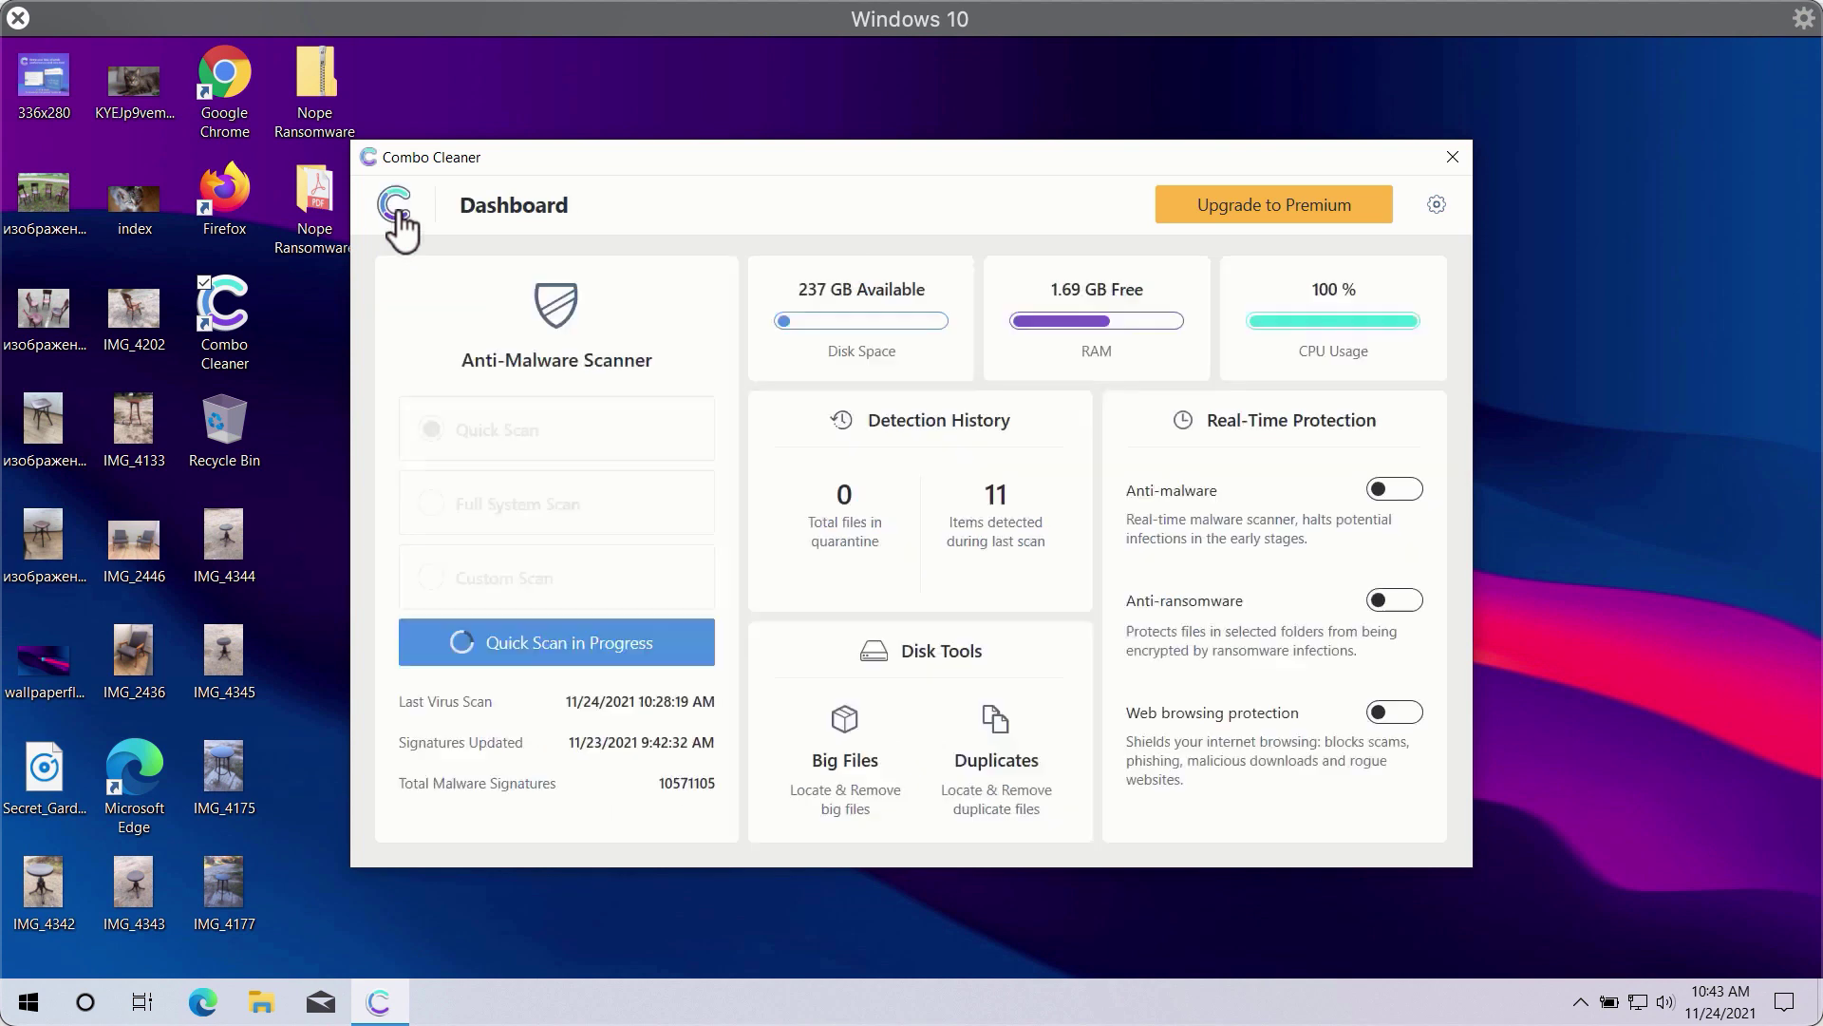
pyautogui.click(665, 644)
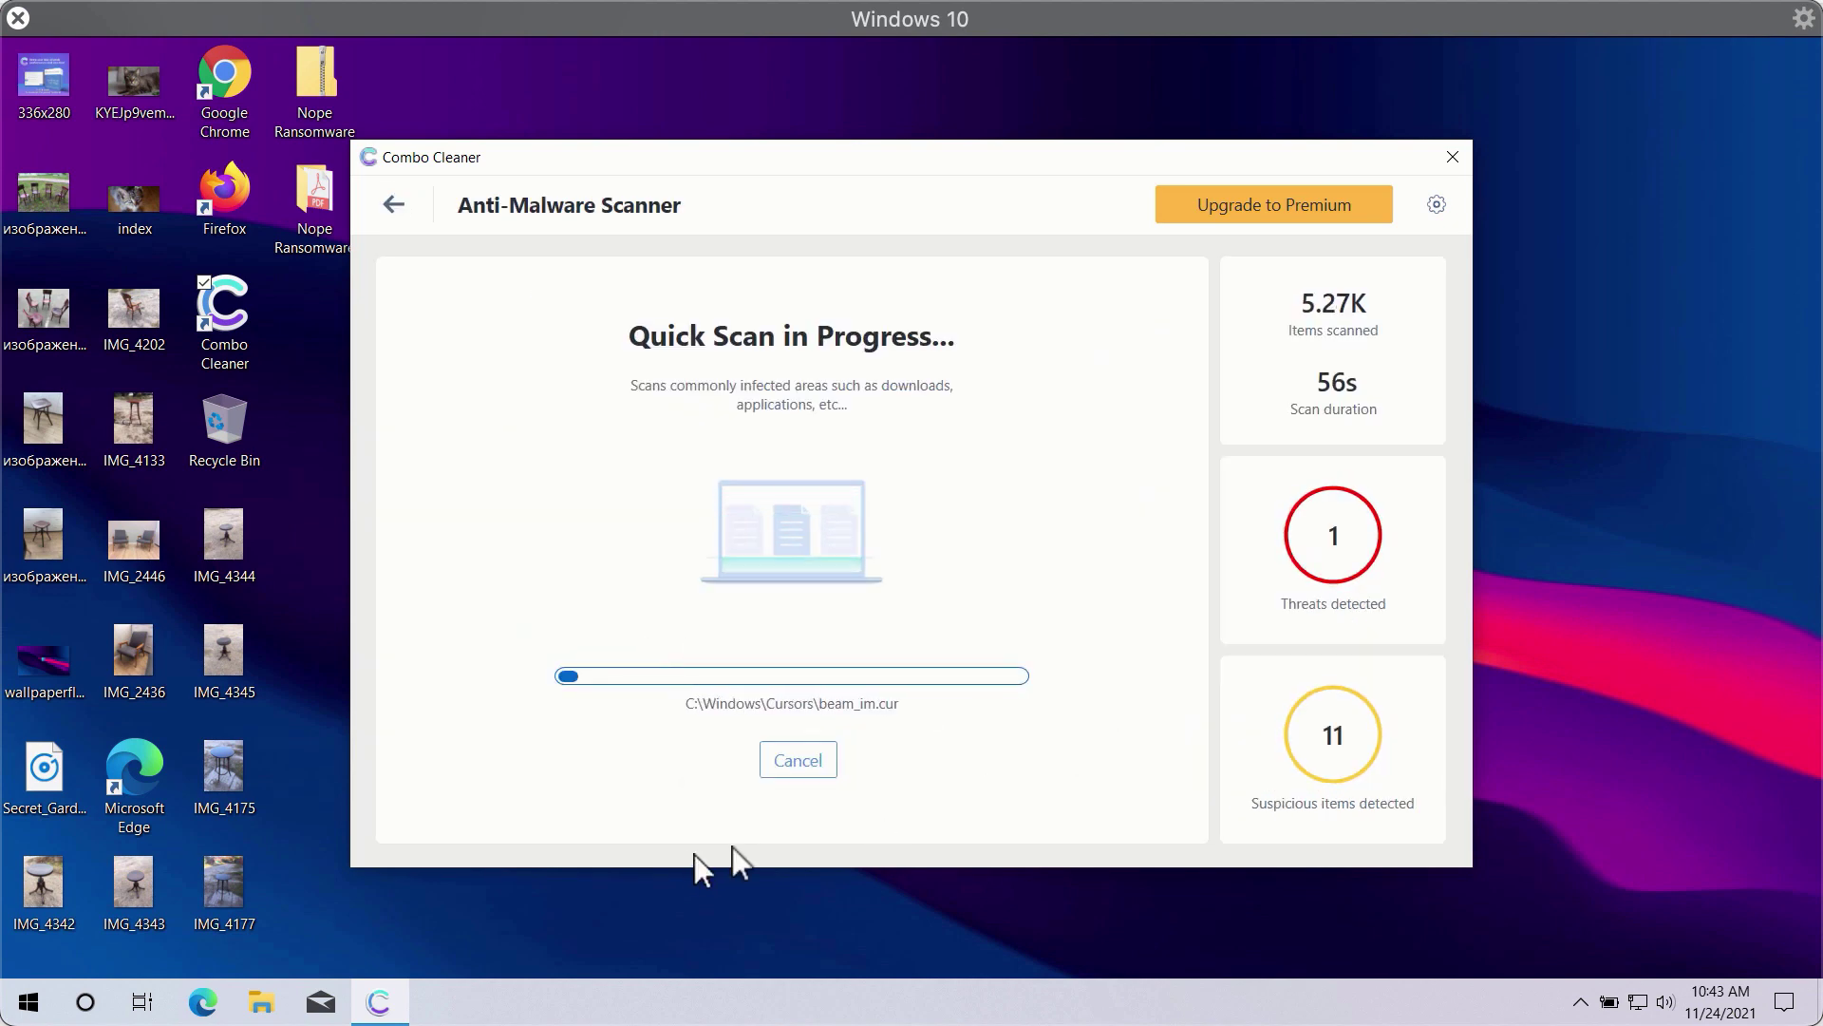
pyautogui.click(797, 762)
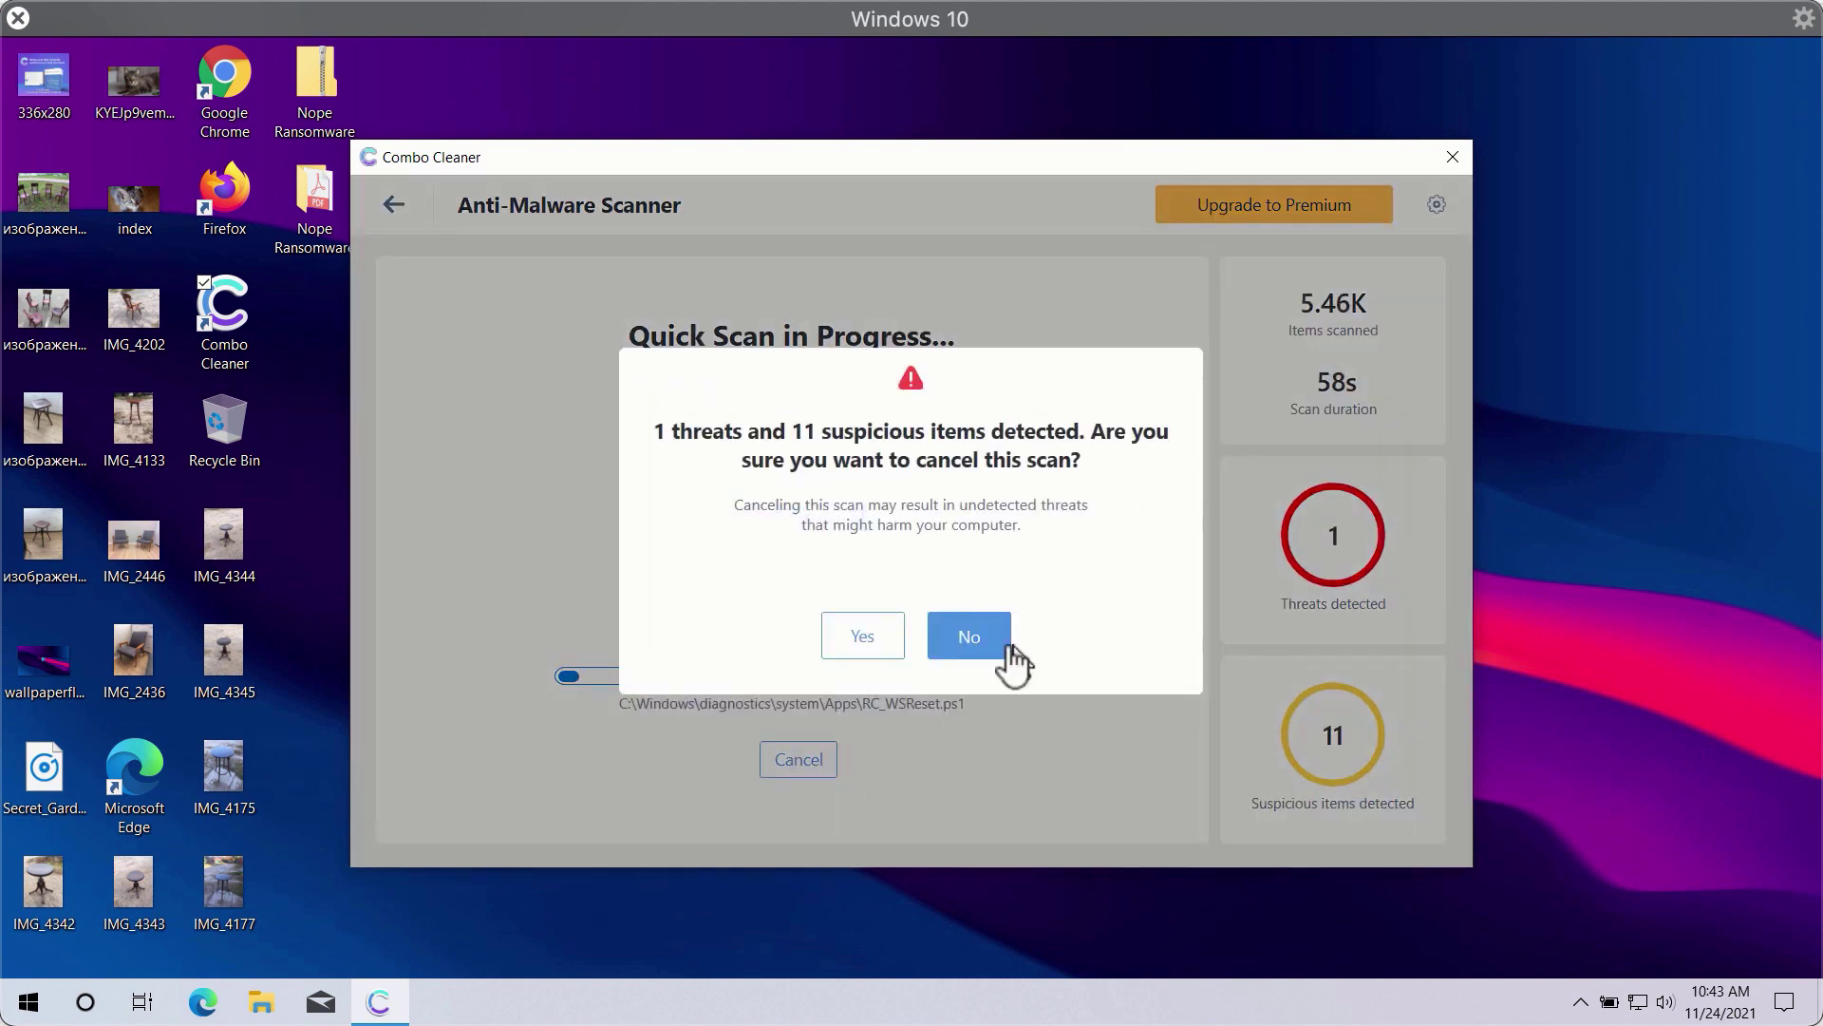
pyautogui.click(890, 641)
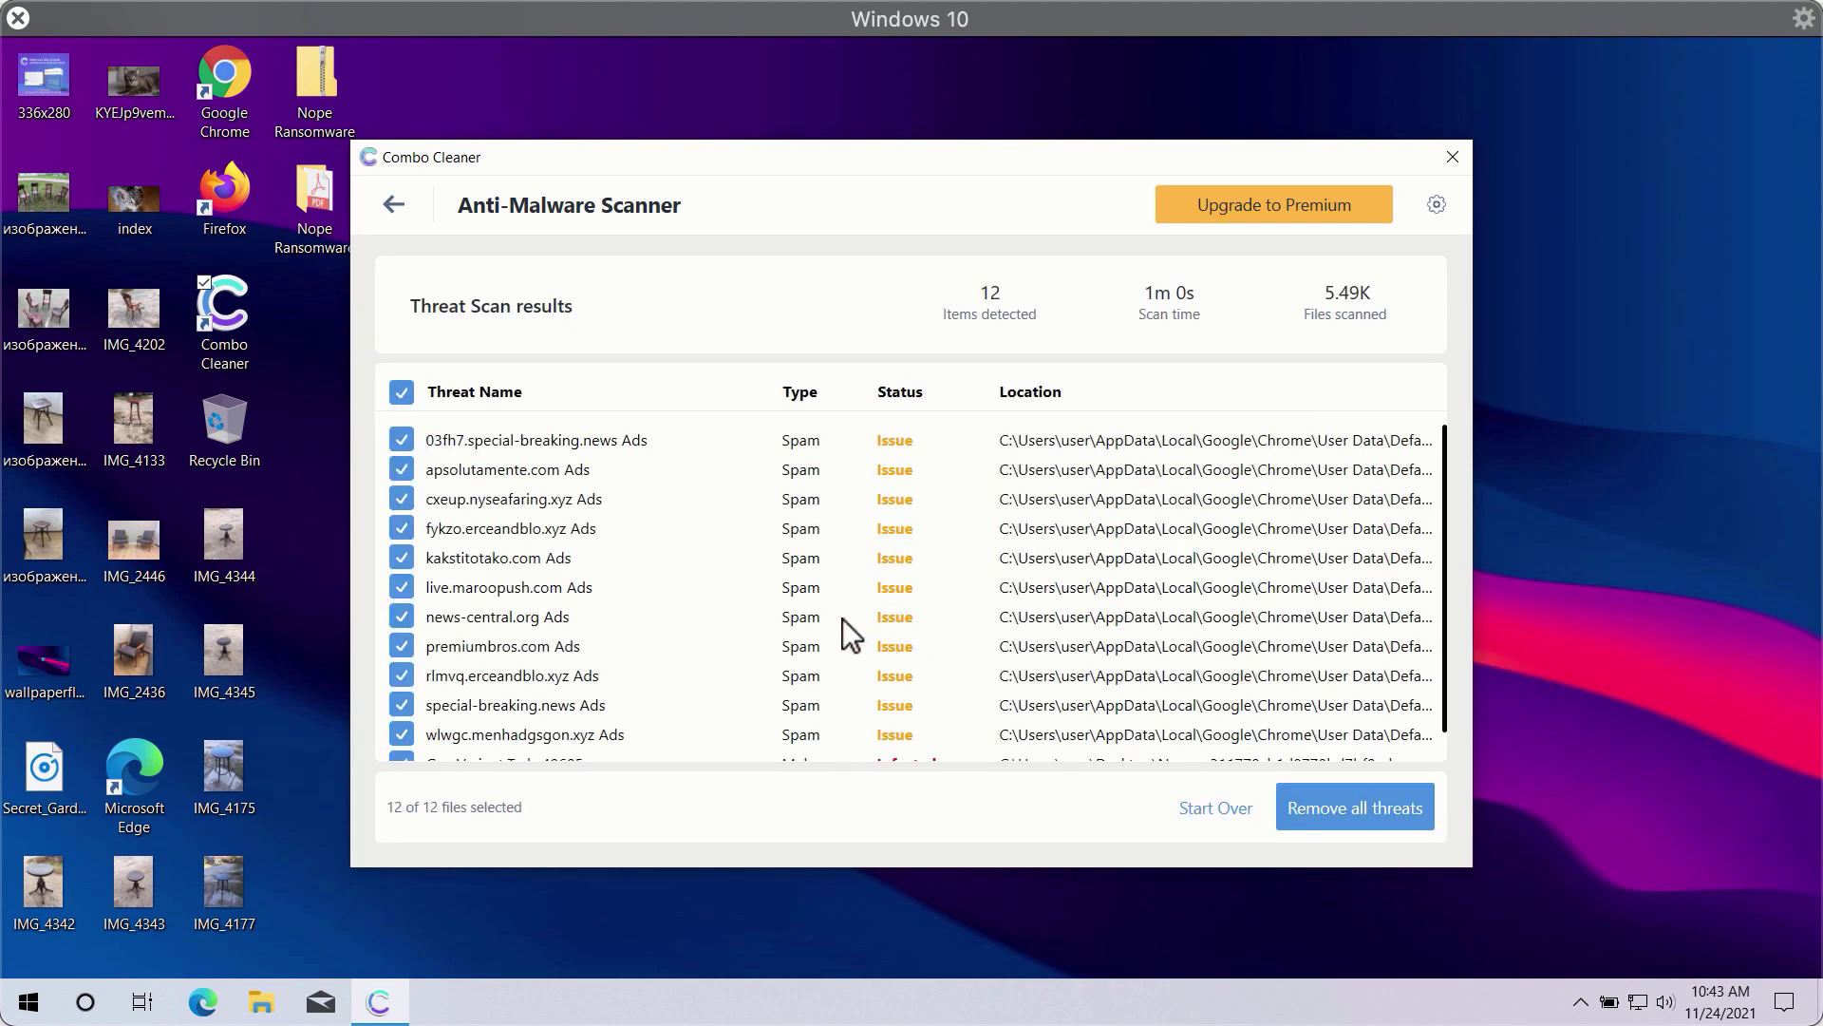
pyautogui.scroll(-1, 811, 555)
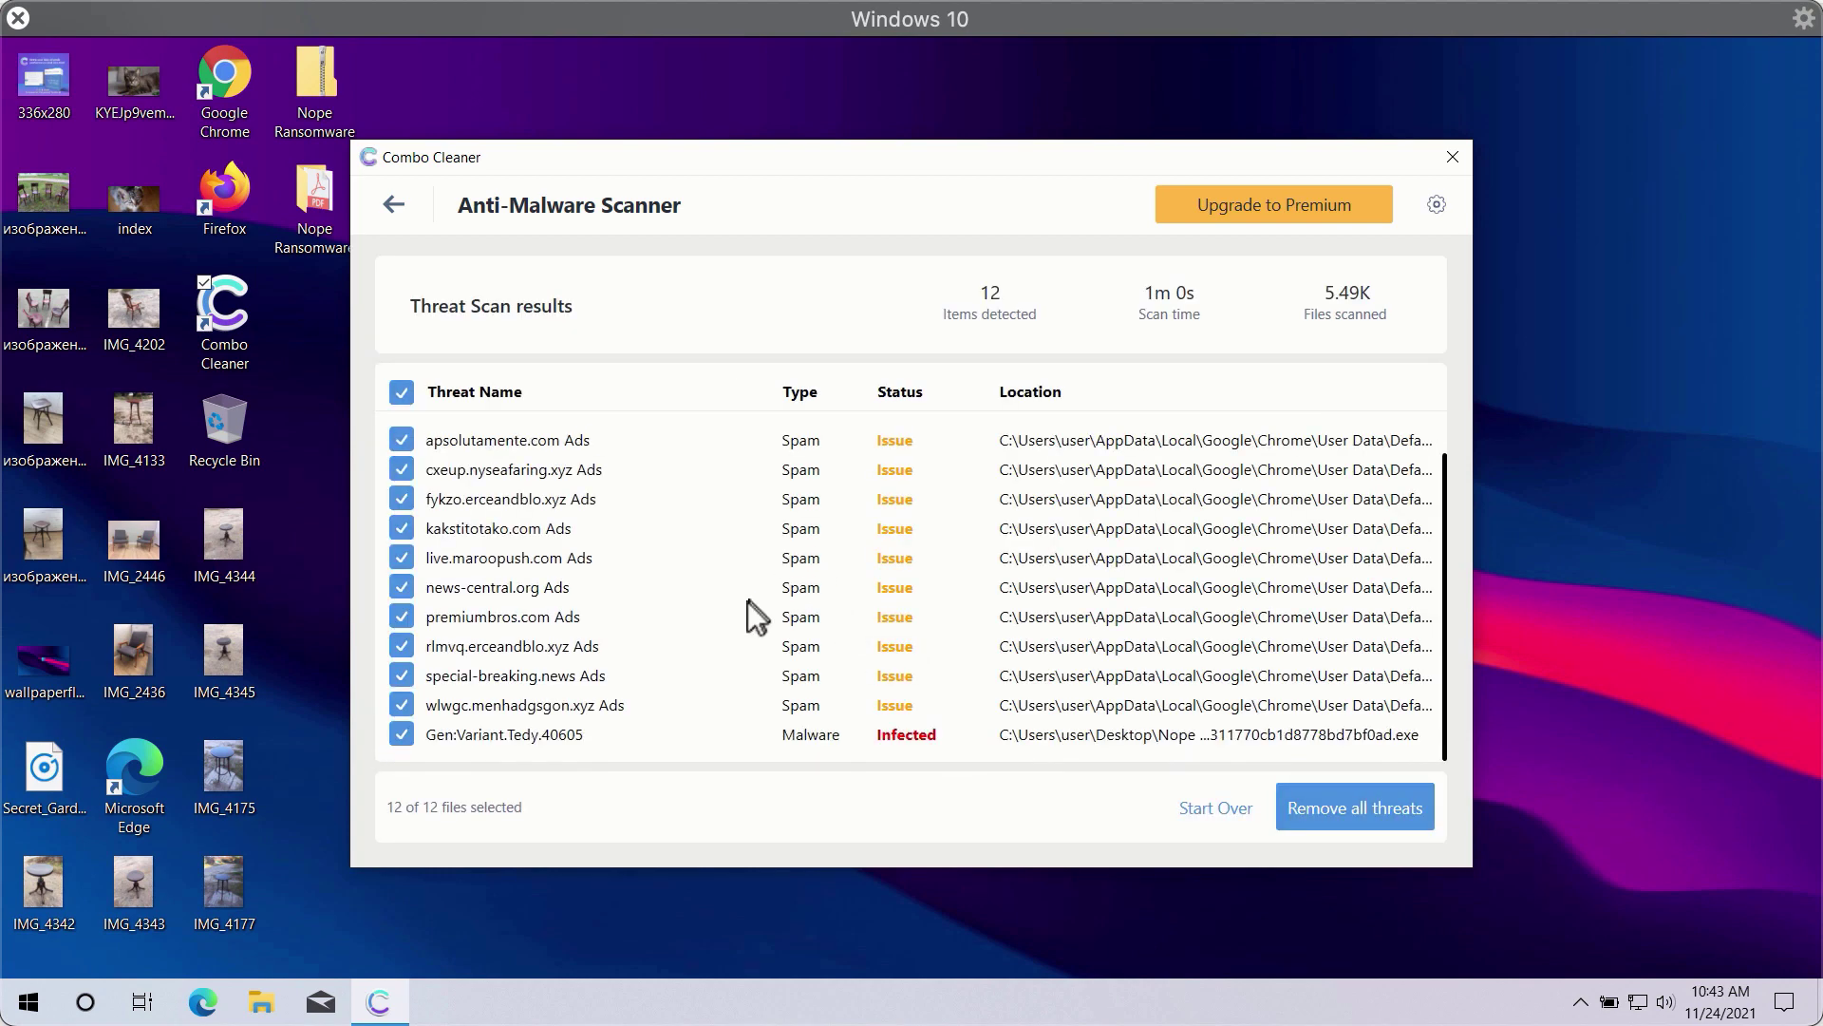
pyautogui.scroll(1, 793, 615)
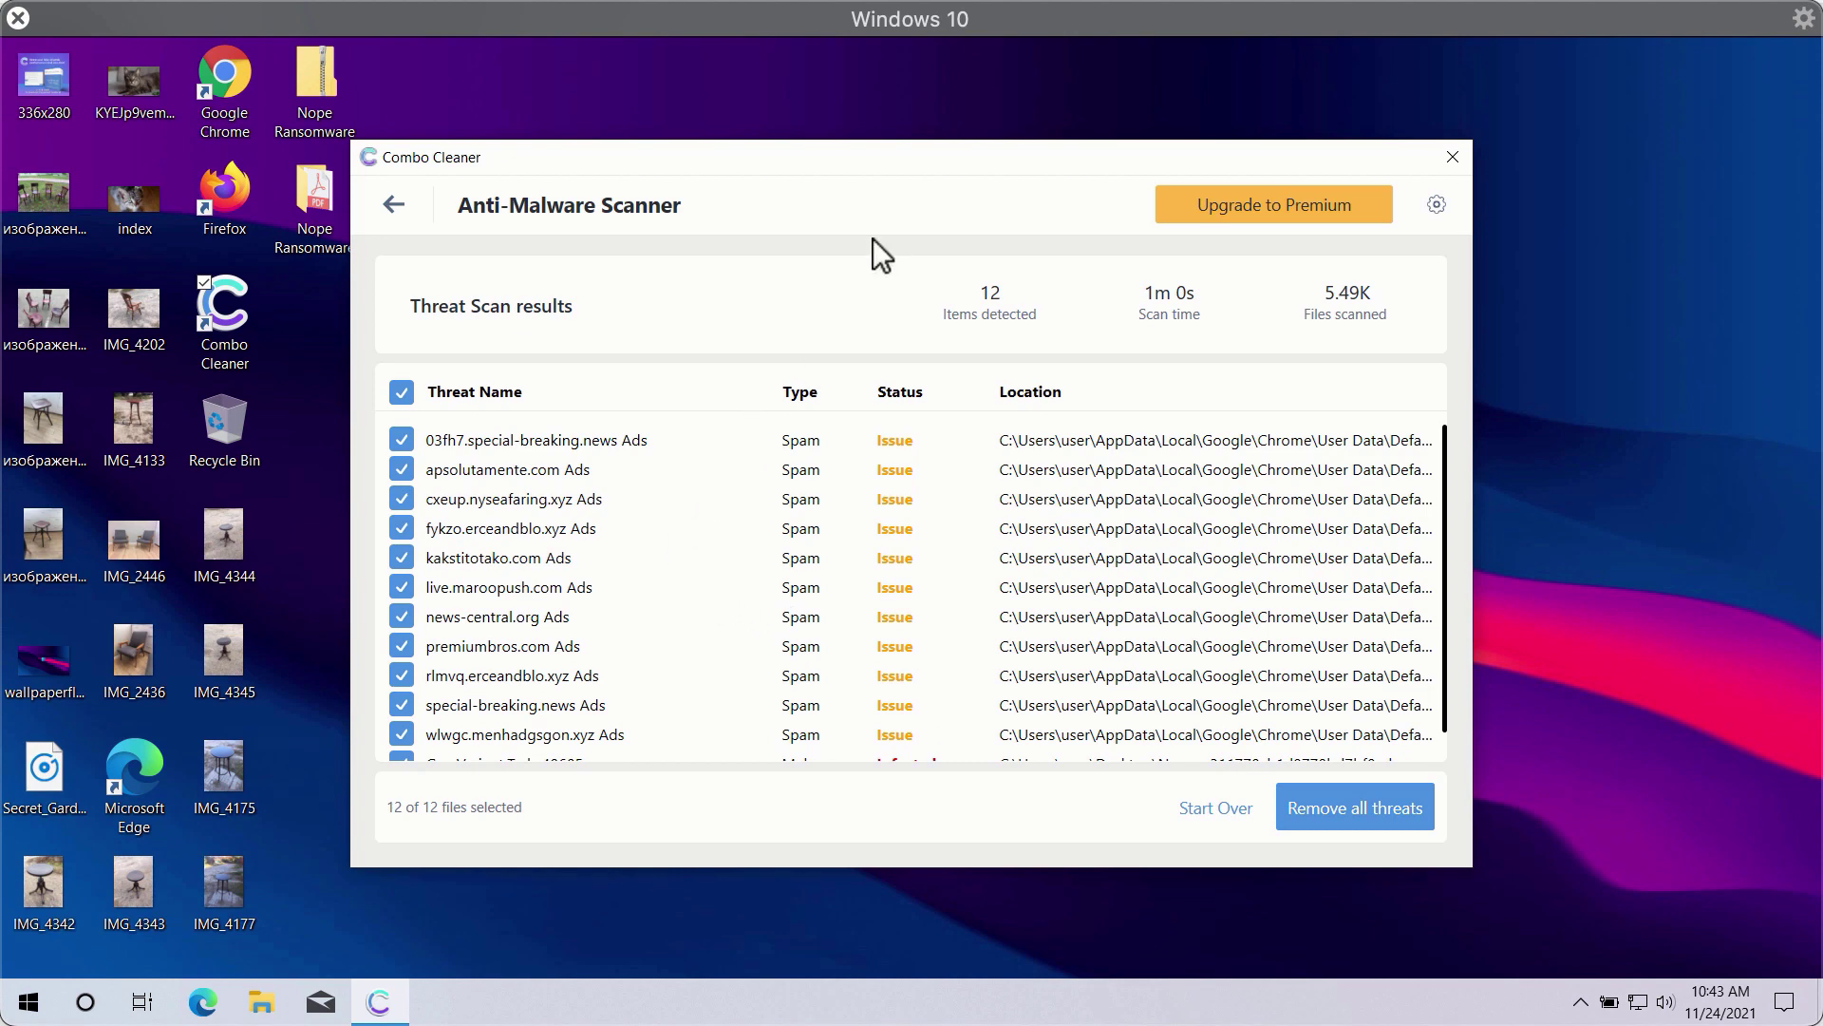
pyautogui.scroll(-1, 993, 603)
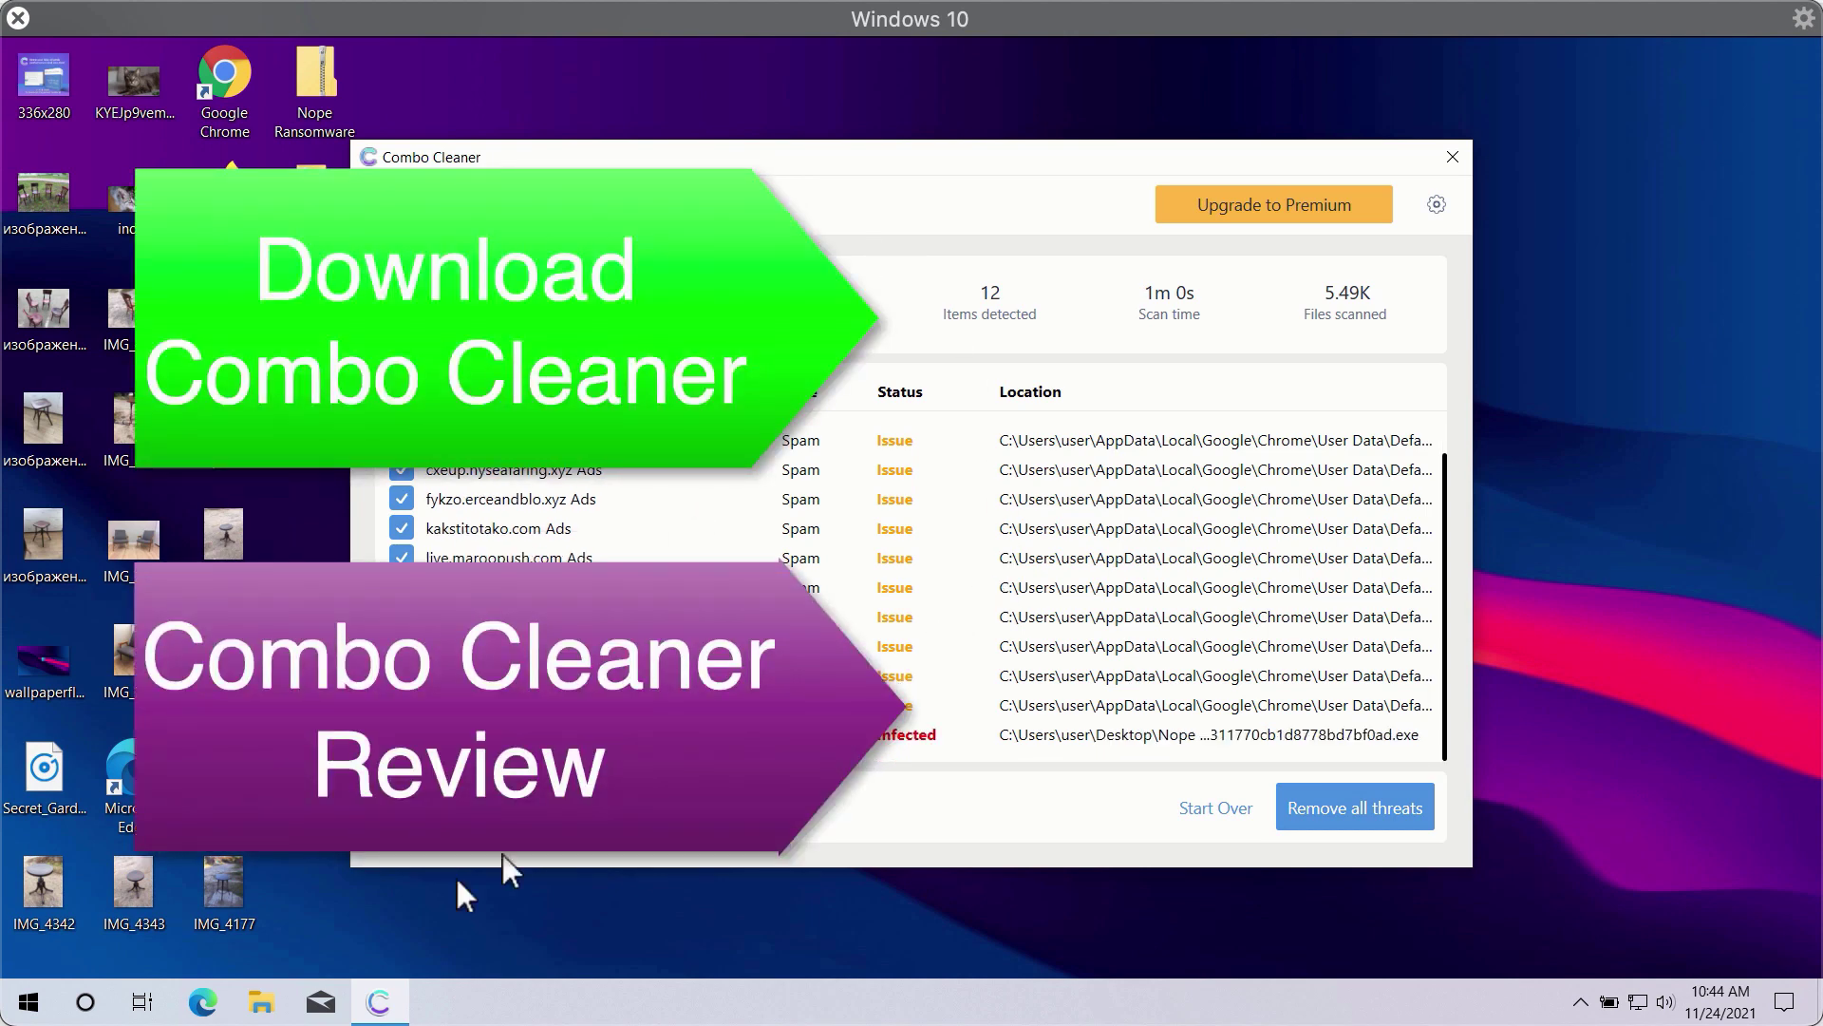